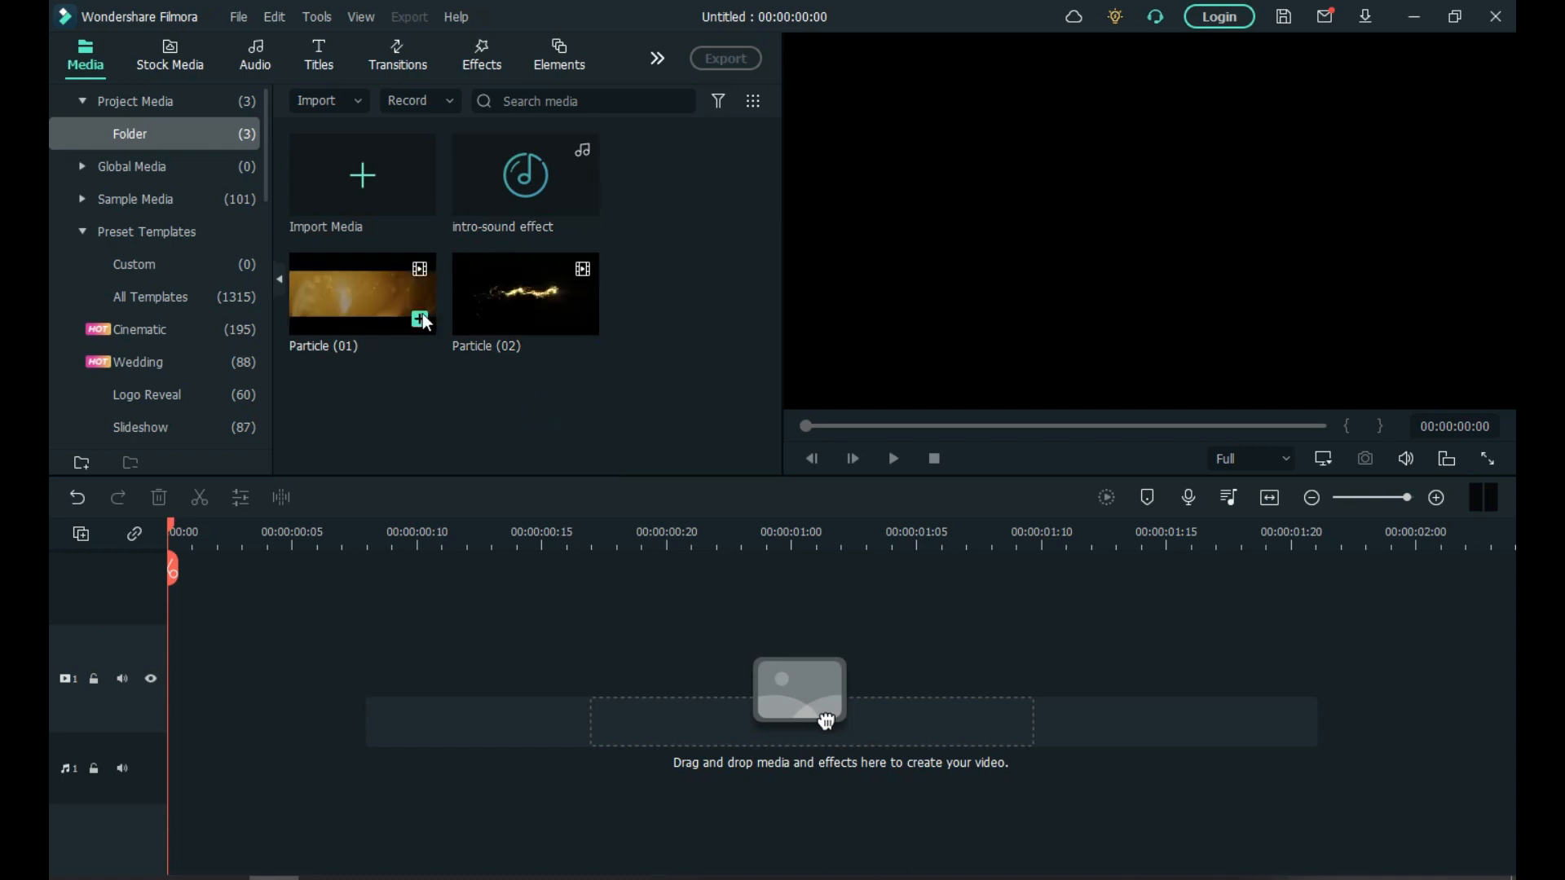
Add the Default Title from the recommended titles to the start of video track 1.
{"action": "left_click", "coordinate": [326, 67]}
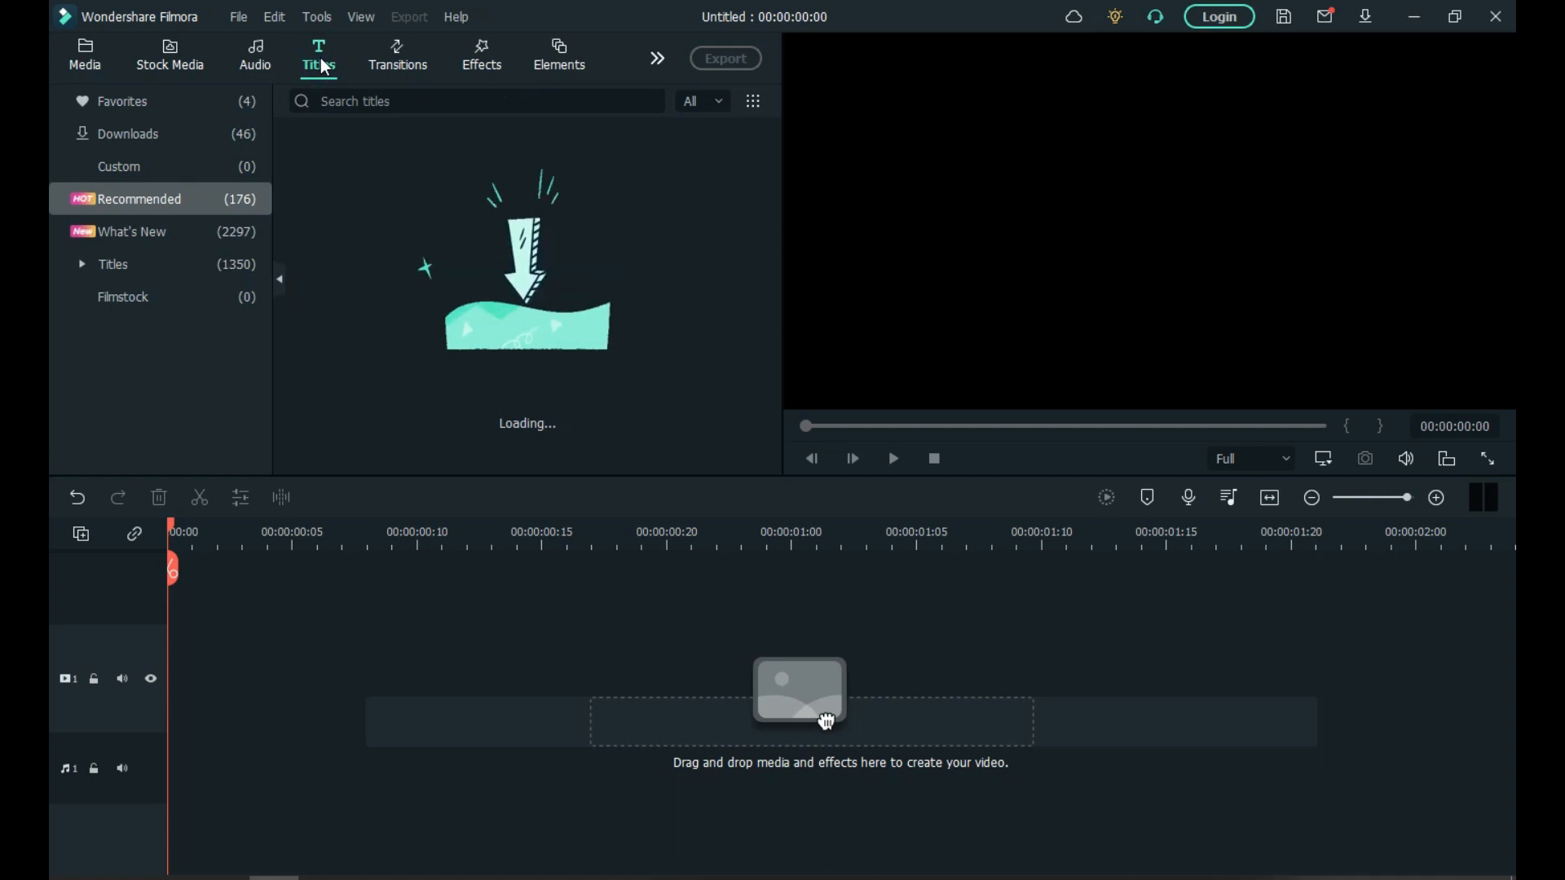
{"action": "left_click", "coordinate": [384, 191]}
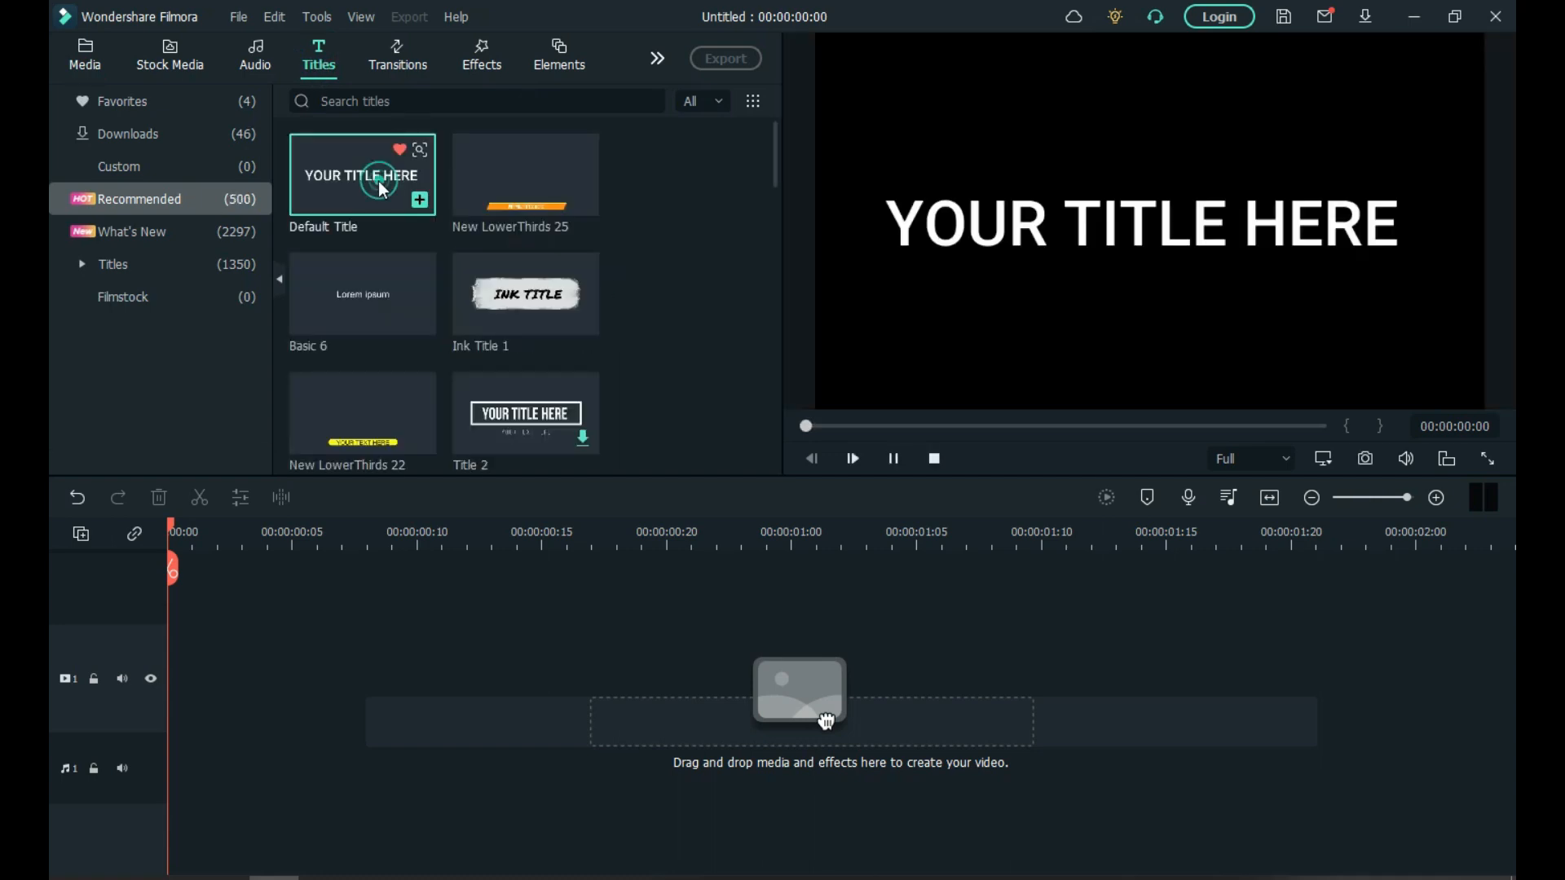
{"action": "left_click_drag", "start_coordinate": [383, 191], "coordinate": [170, 680]}
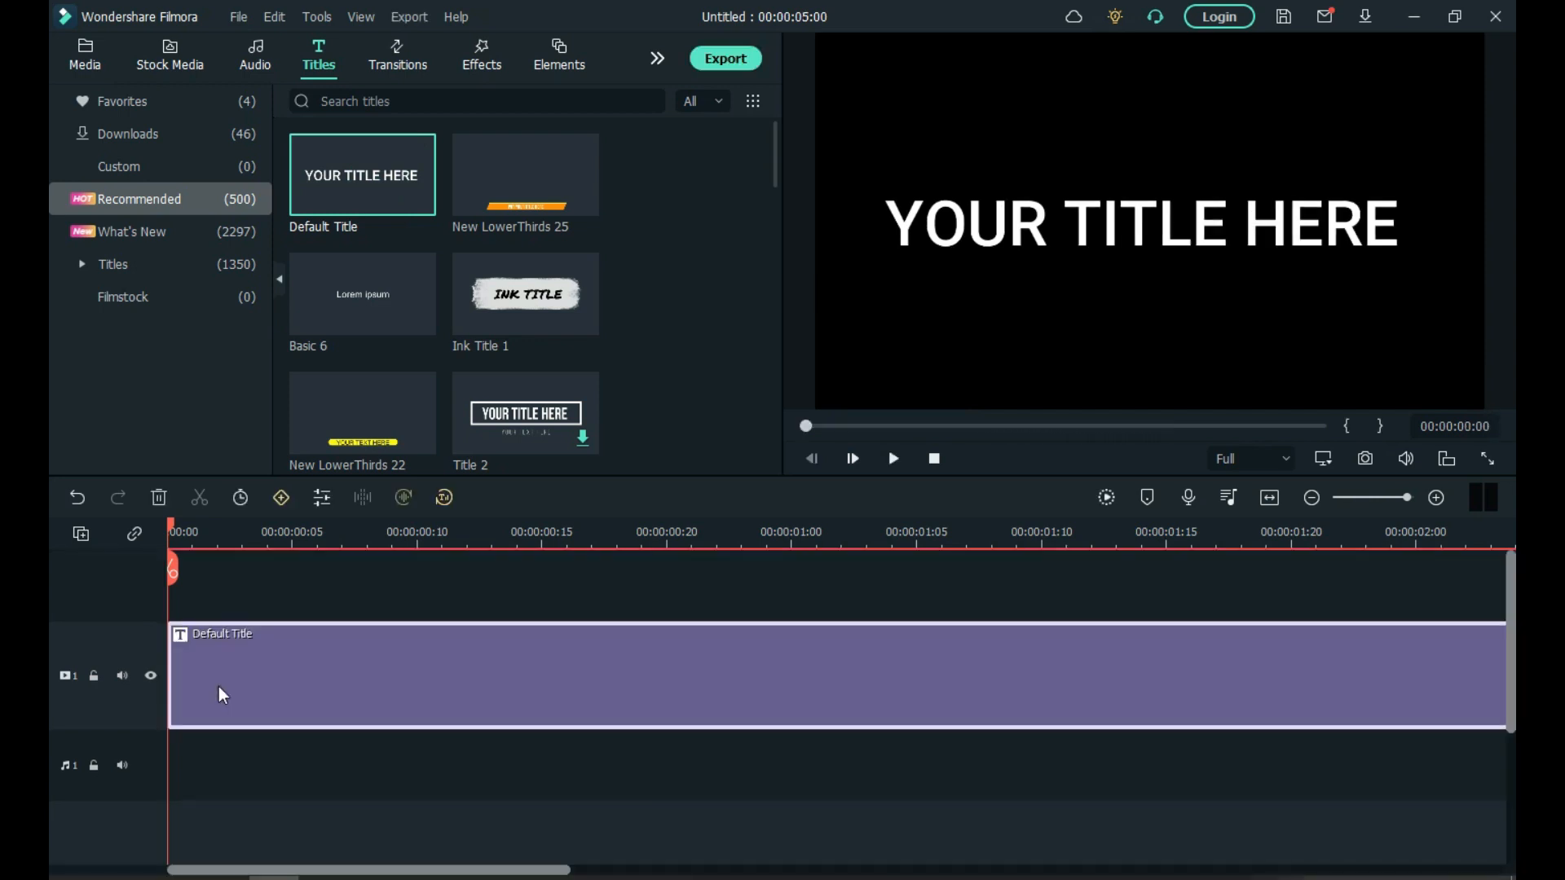
Replace the Default Title clip's placeholder text with the person's first name.
{"action": "left_click_drag", "start_coordinate": [687, 540], "coordinate": [513, 562]}
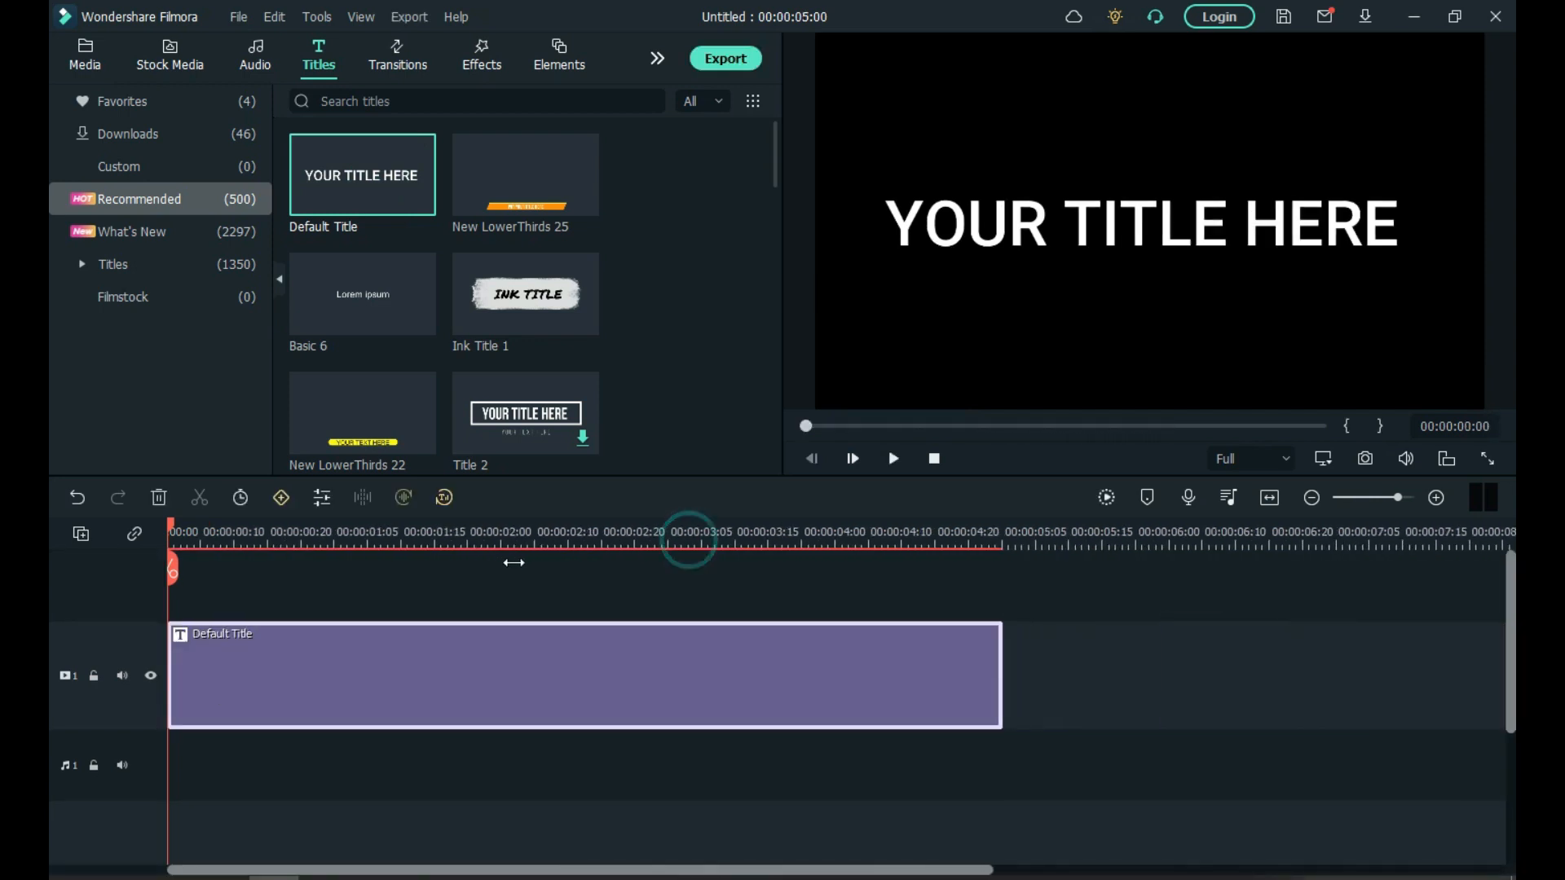
{"action": "double_click", "coordinate": [463, 679]}
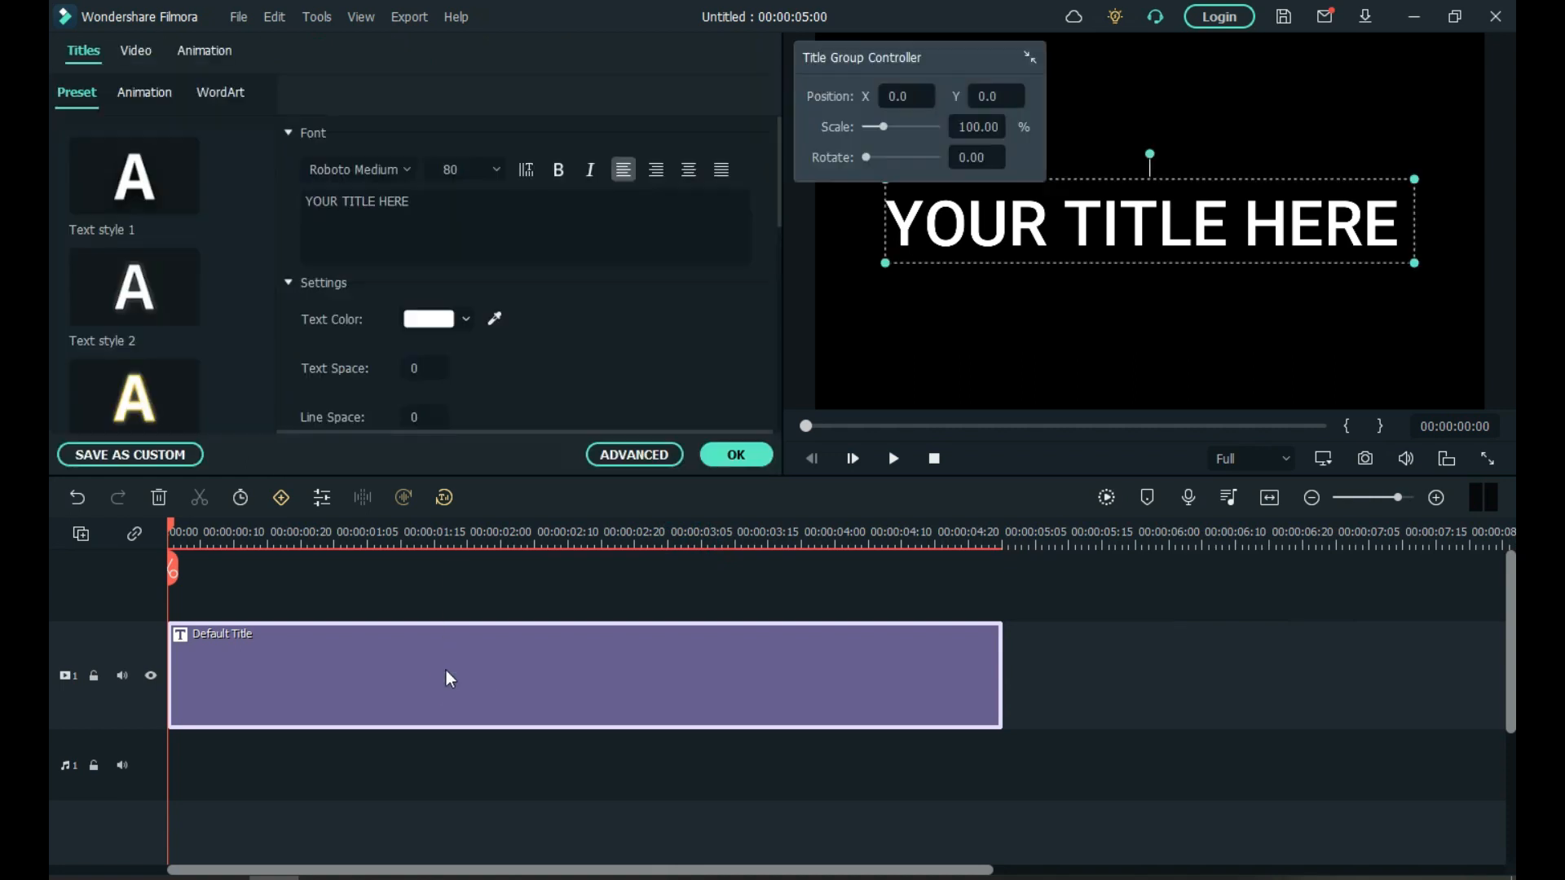
{"action": "left_click_drag", "start_coordinate": [430, 210], "coordinate": [257, 204]}
{"action": "key", "text": "BackSpace"}
{"action": "type", "text": "W"}
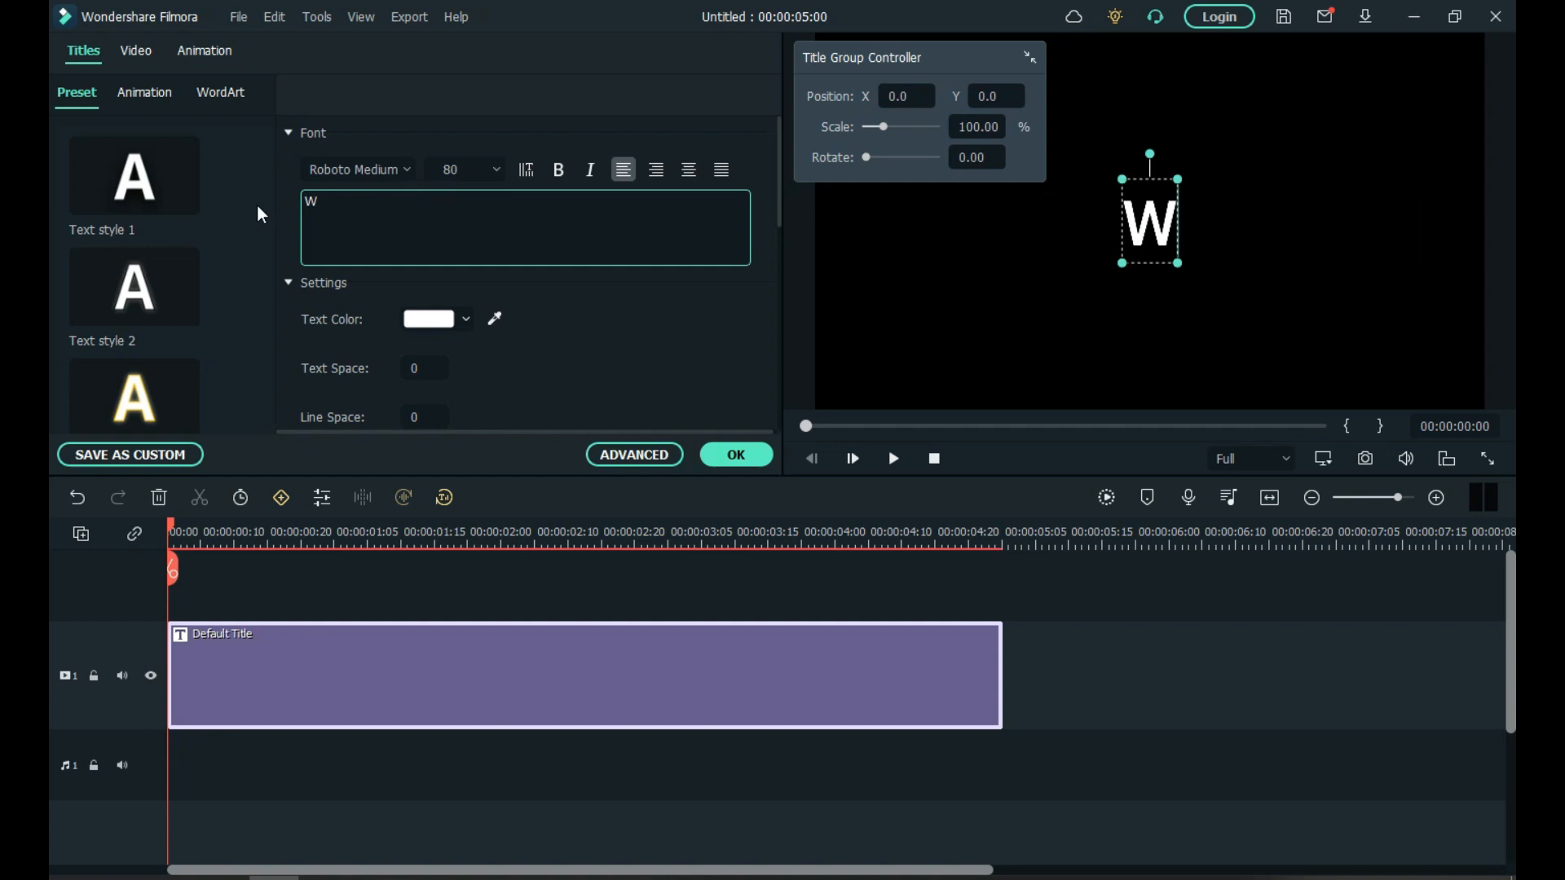
{"action": "type", "text": "aheed"}
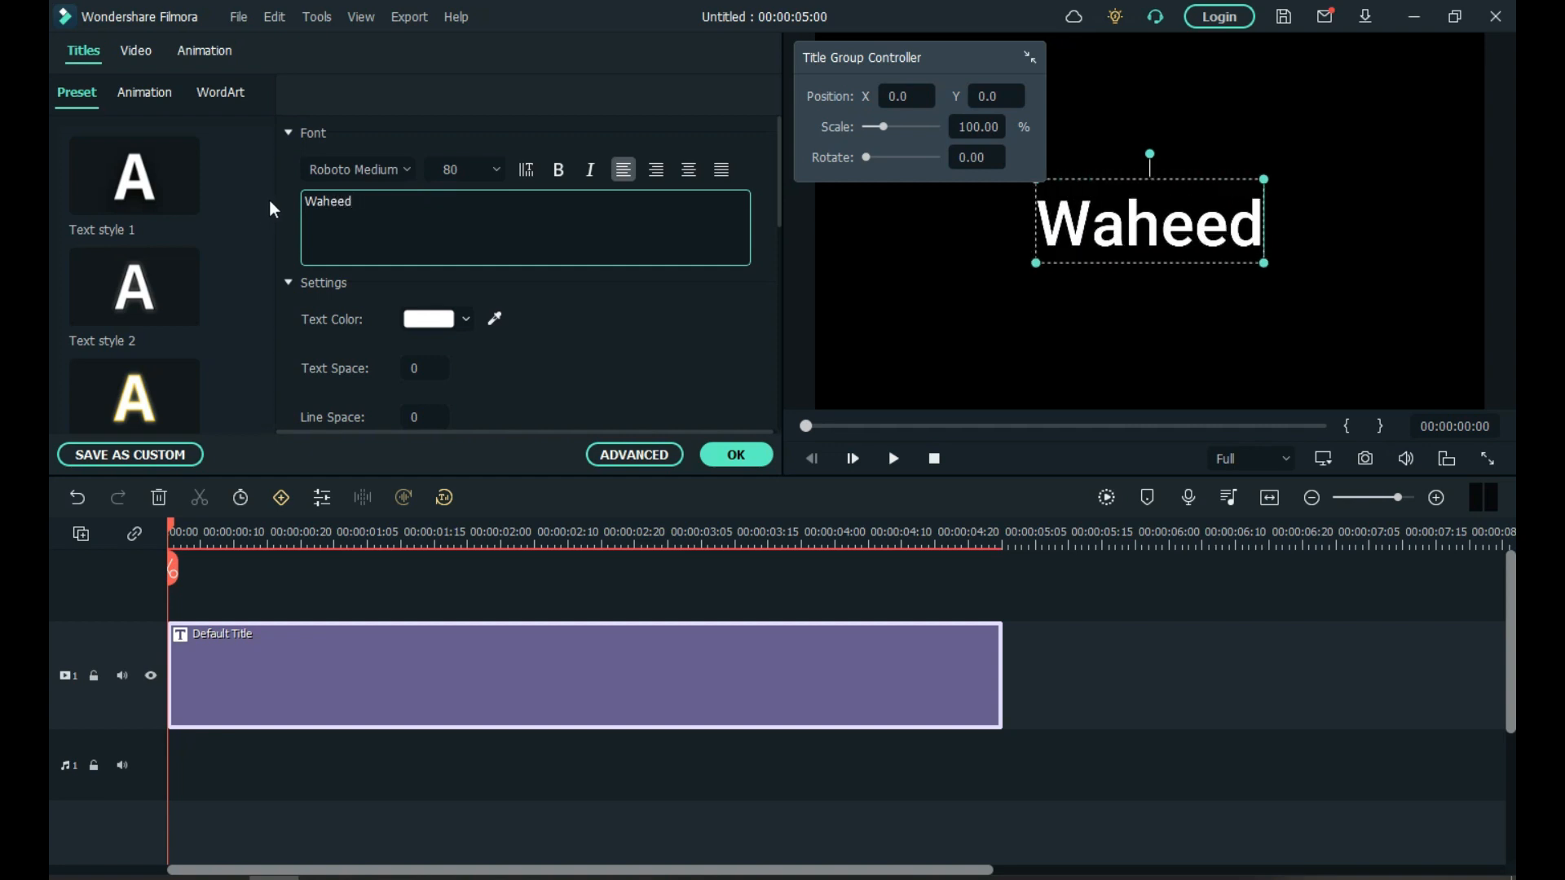
Change the title's font to Satisfy Regular.
{"action": "left_click", "coordinate": [337, 171]}
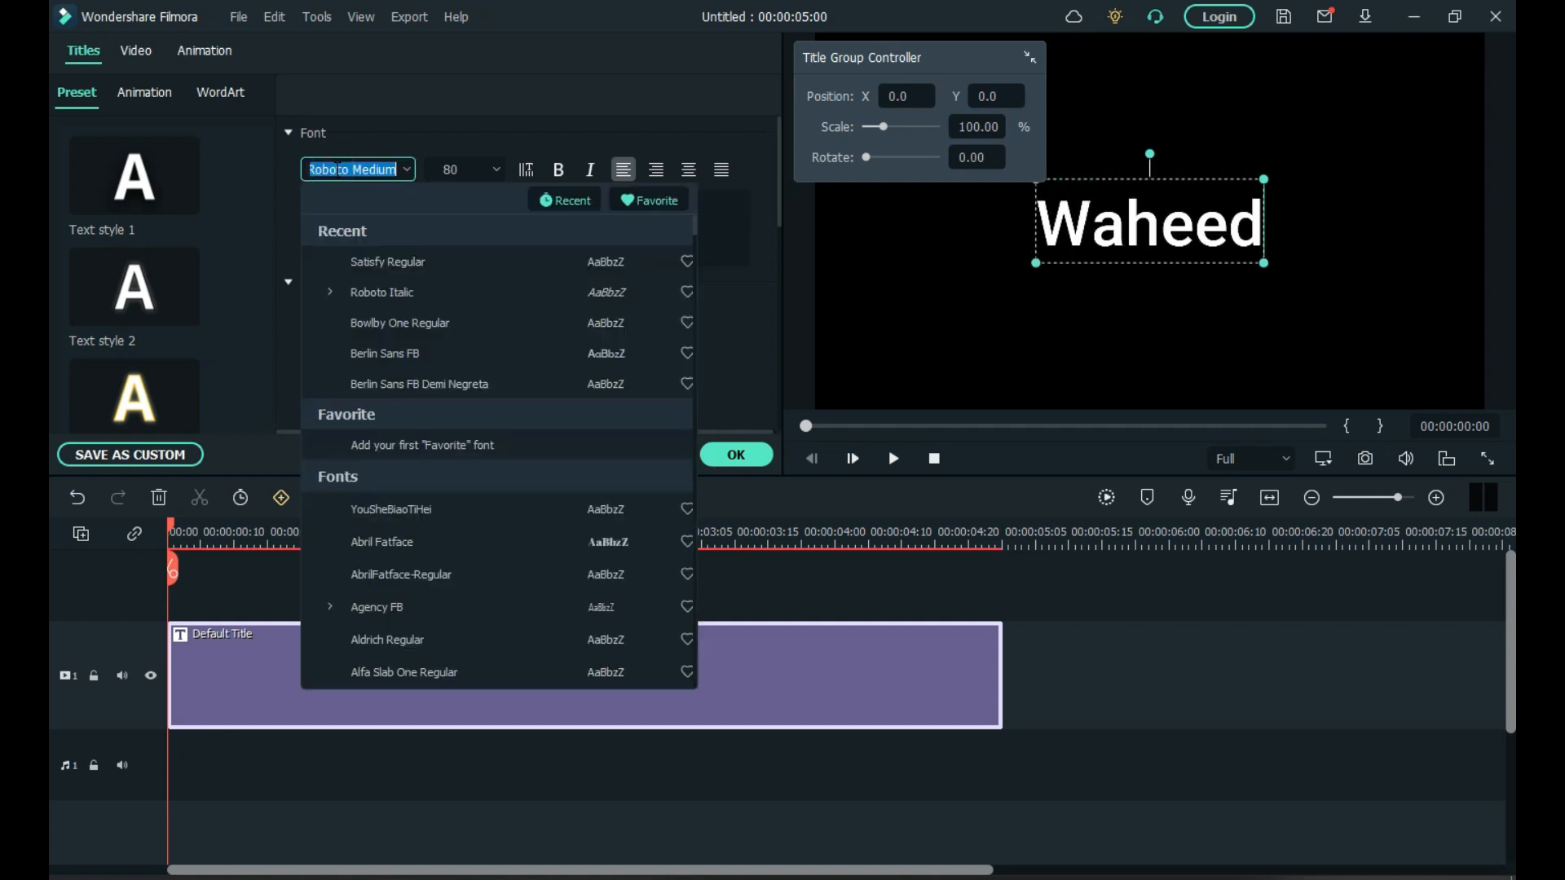
{"action": "type", "text": "s"}
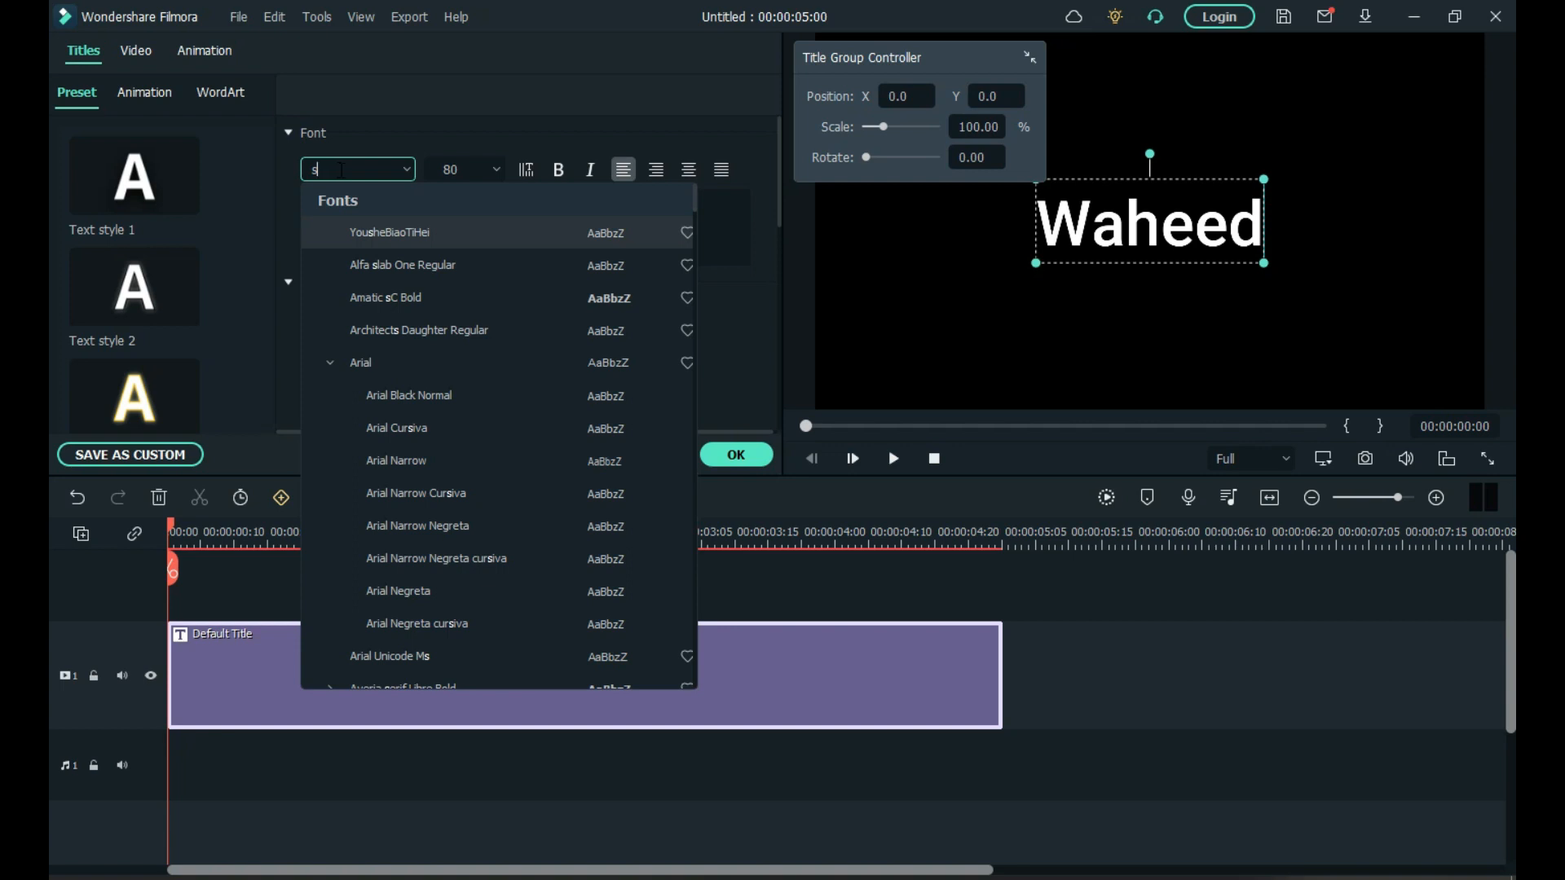
{"action": "scroll", "coordinate": [496, 385], "scroll_direction": "down", "scroll_amount": 3}
{"action": "scroll", "coordinate": [491, 408], "scroll_direction": "down", "scroll_amount": 5}
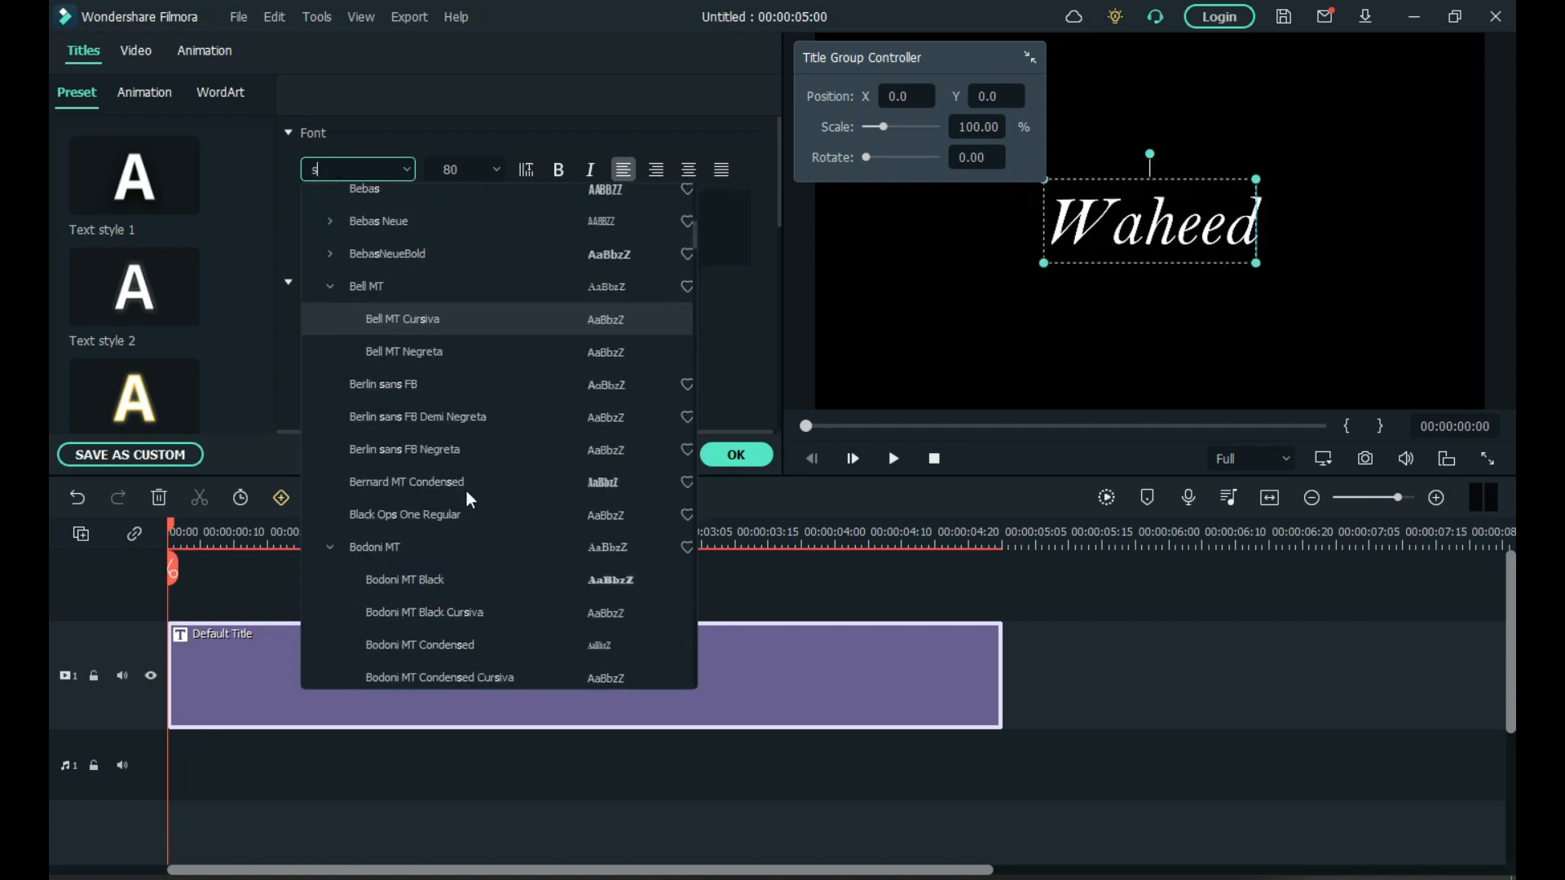
{"action": "scroll", "coordinate": [461, 521], "scroll_direction": "down", "scroll_amount": 9}
{"action": "scroll", "coordinate": [483, 524], "scroll_direction": "down", "scroll_amount": 10}
{"action": "scroll", "coordinate": [521, 509], "scroll_direction": "down", "scroll_amount": 12}
{"action": "scroll", "coordinate": [543, 496], "scroll_direction": "down", "scroll_amount": 10}
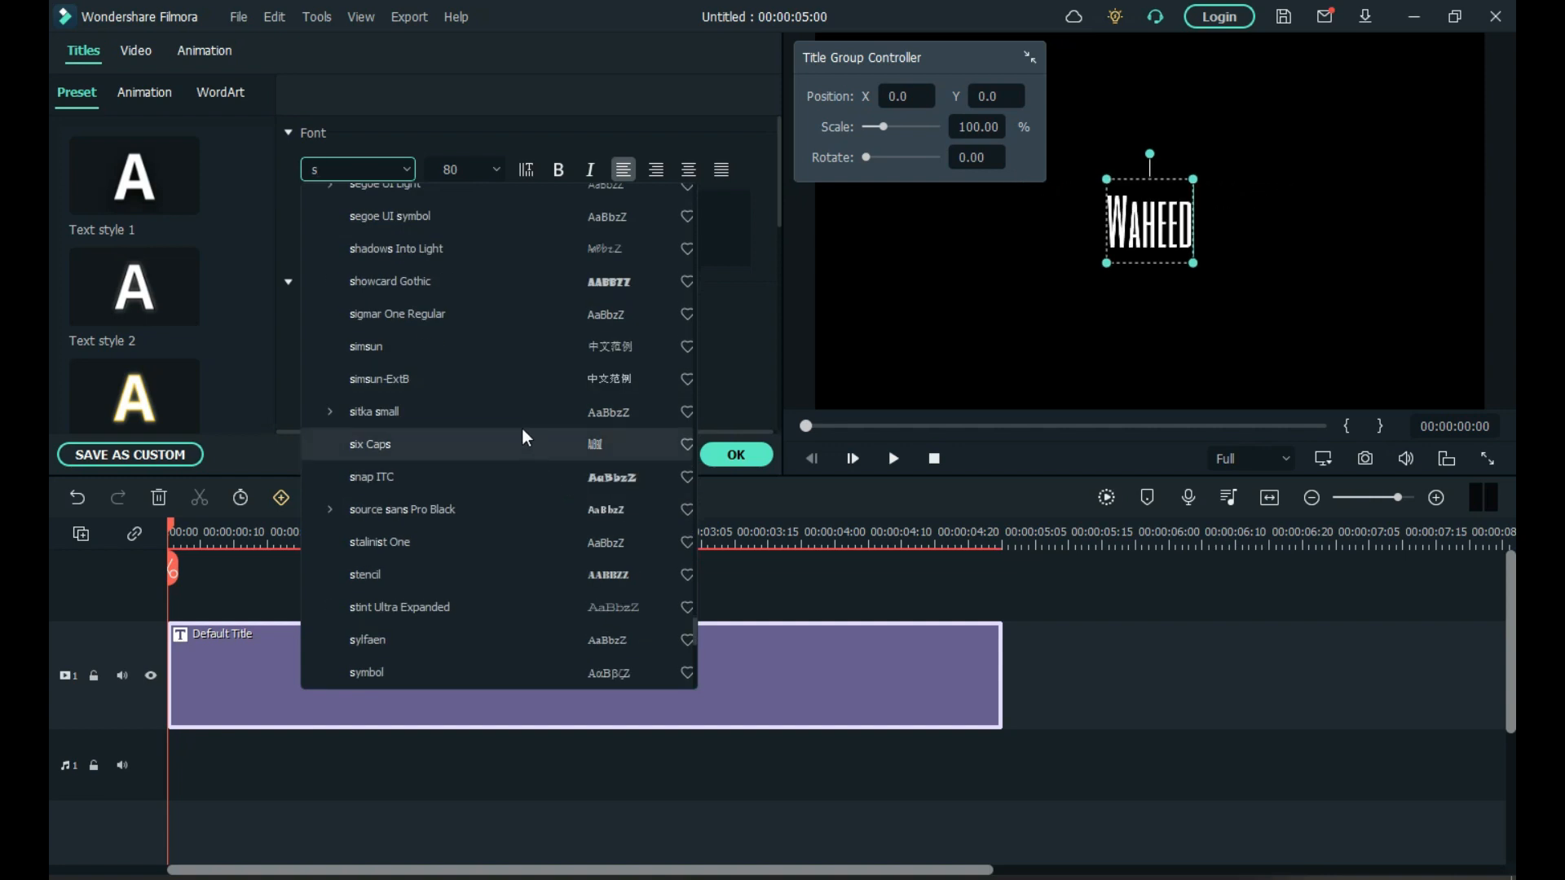
{"action": "scroll", "coordinate": [486, 321], "scroll_direction": "up", "scroll_amount": 3}
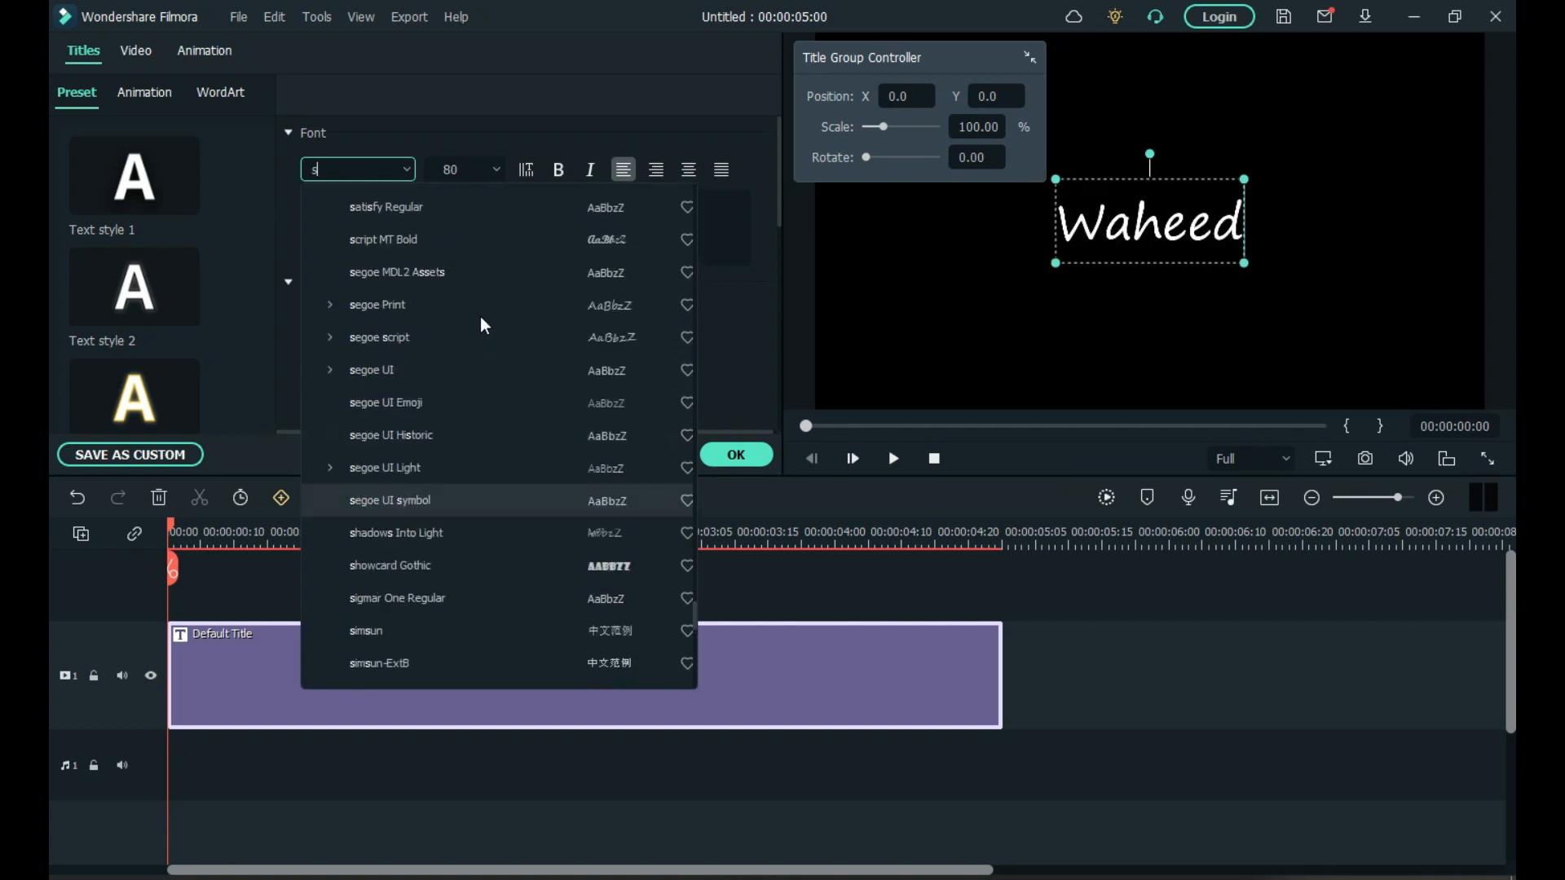
{"action": "scroll", "coordinate": [482, 322], "scroll_direction": "up", "scroll_amount": 1}
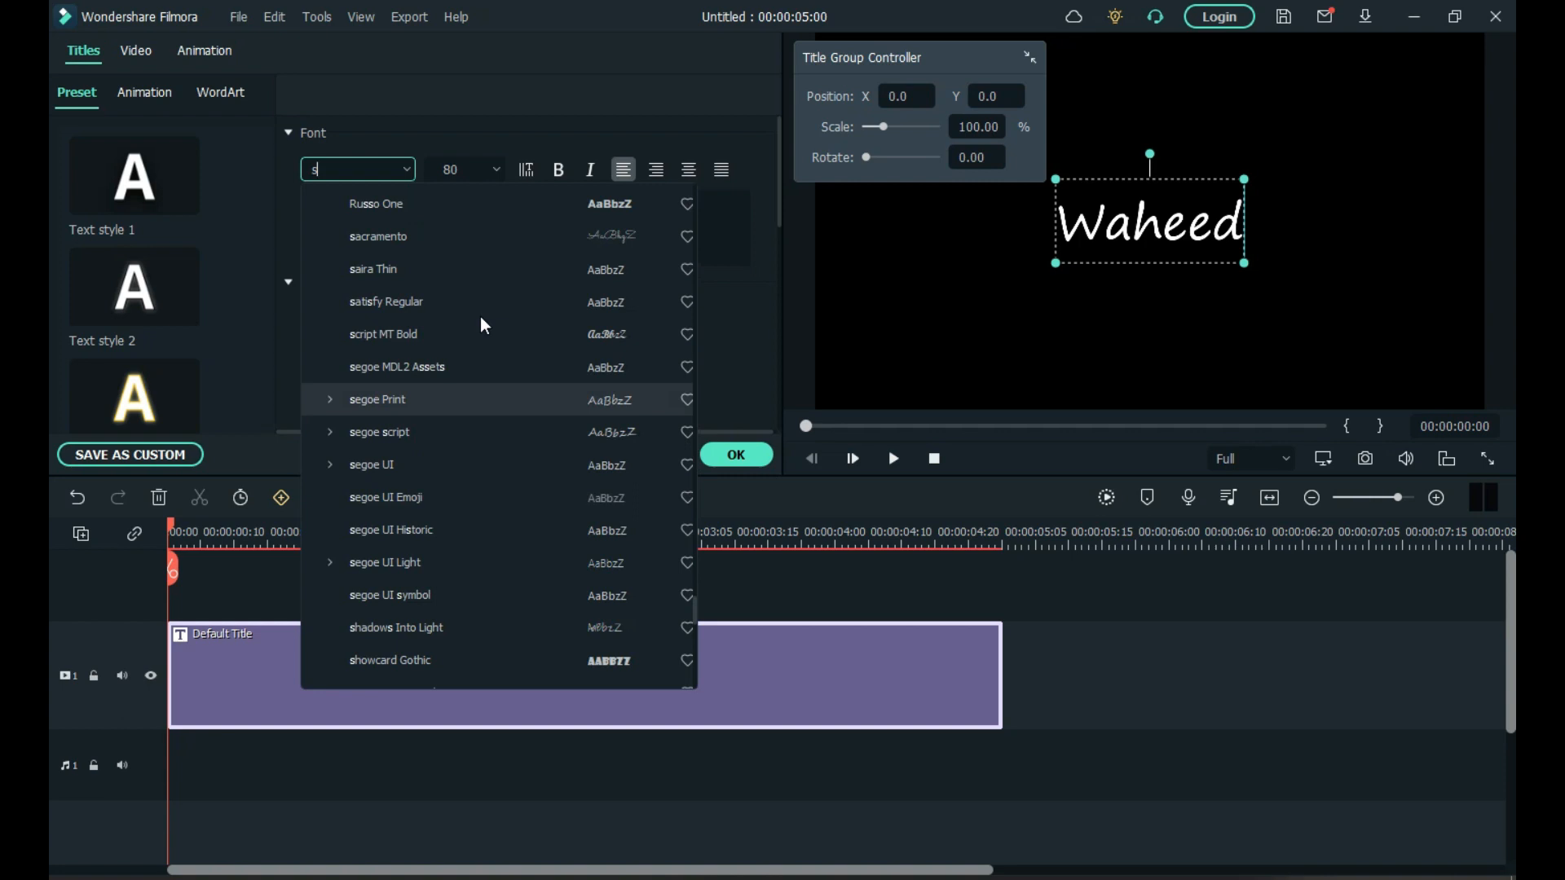
{"action": "left_click", "coordinate": [390, 302]}
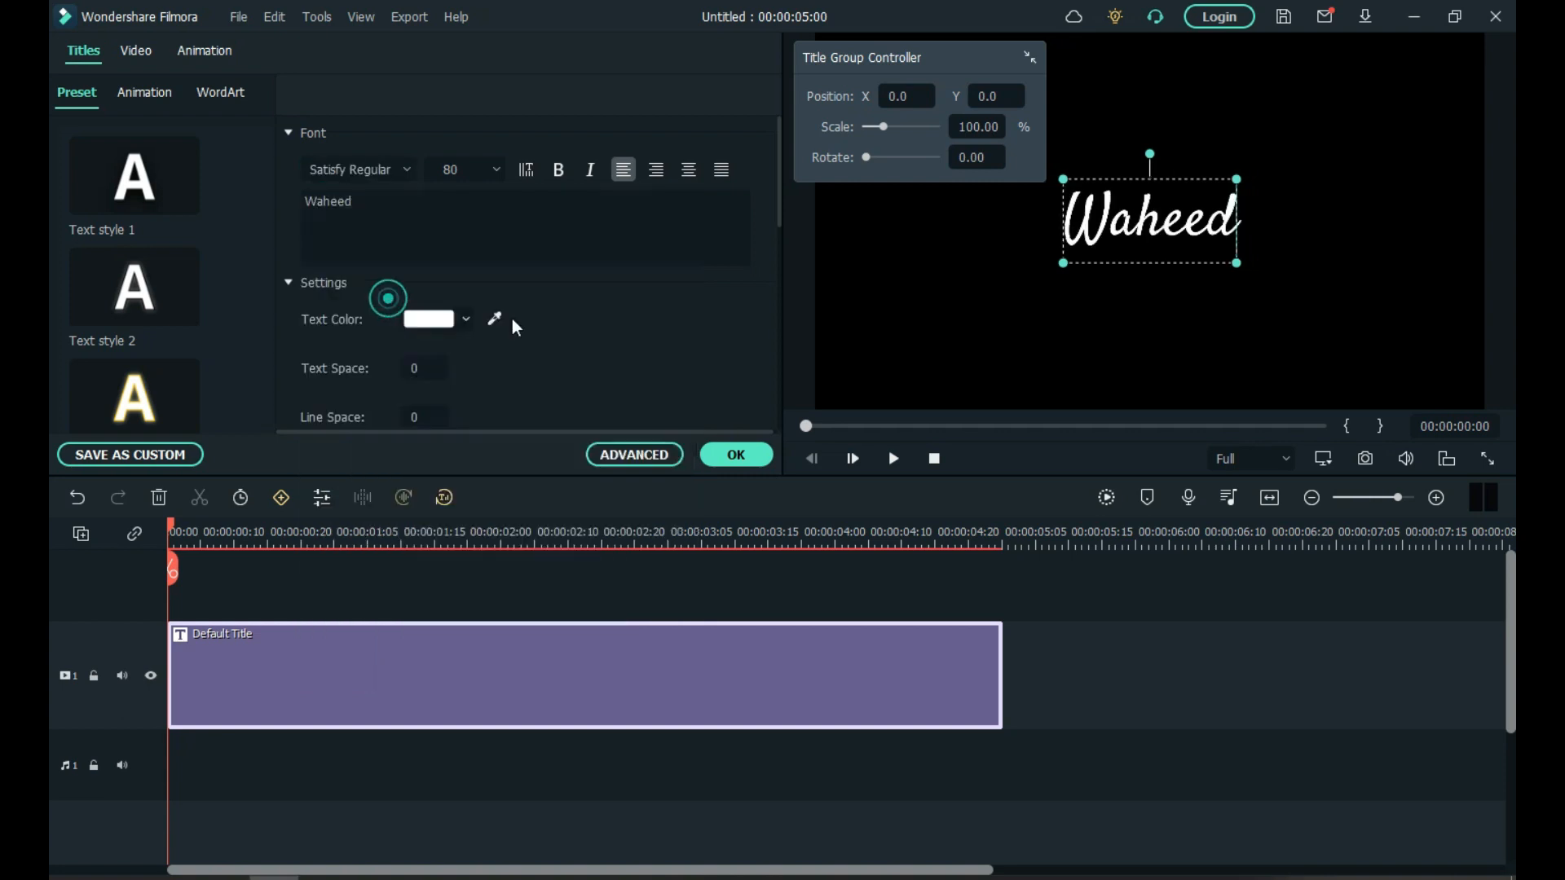
Enlarge the title text in the preview to font size 133, keeping it centred, and accept the title edits.
{"action": "left_click_drag", "start_coordinate": [924, 56], "coordinate": [1368, 698]}
{"action": "left_click_drag", "start_coordinate": [1232, 261], "coordinate": [1382, 334]}
{"action": "left_click_drag", "start_coordinate": [1264, 281], "coordinate": [1197, 250]}
{"action": "left_click_drag", "start_coordinate": [1310, 299], "coordinate": [1237, 249]}
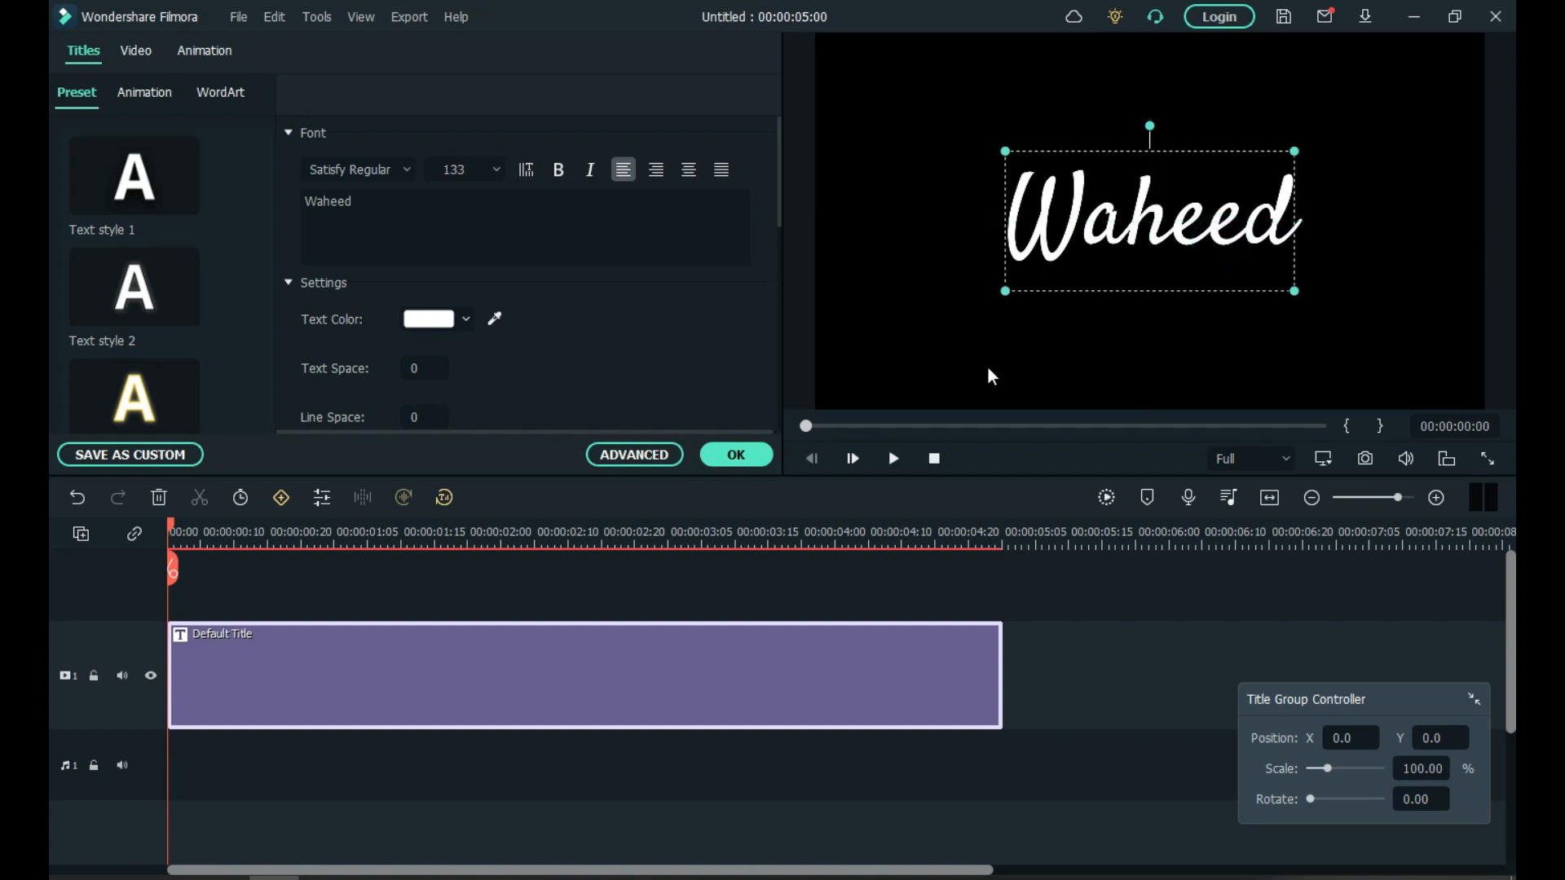
{"action": "left_click", "coordinate": [742, 457]}
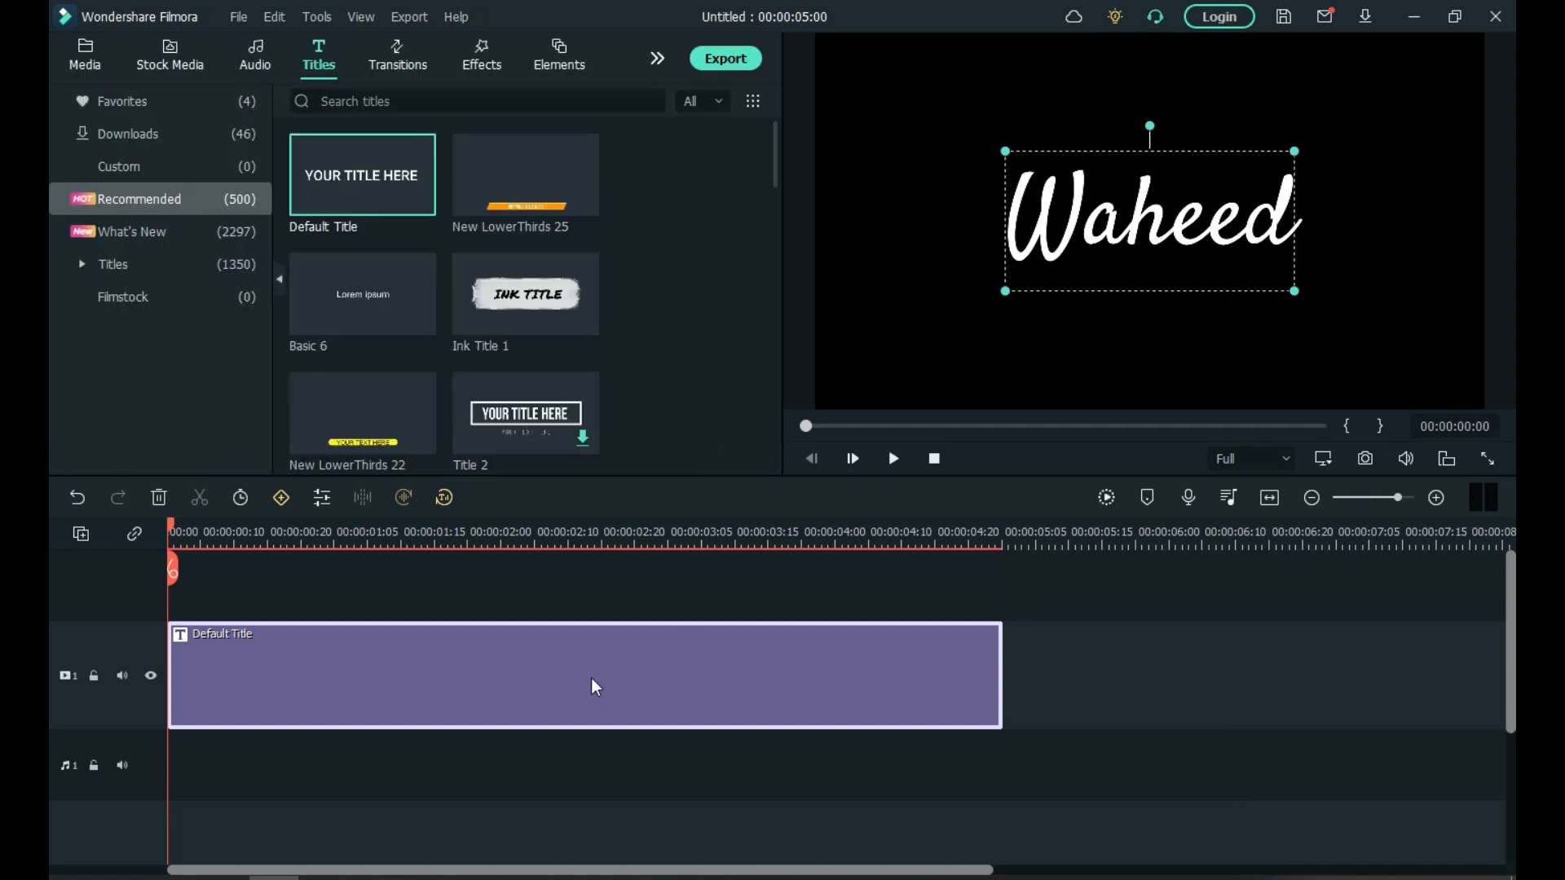
Move the title to video track 2 and place the Black sample colour beneath it on track 1, matching its length.
{"action": "left_click", "coordinate": [103, 57]}
{"action": "left_click", "coordinate": [181, 235]}
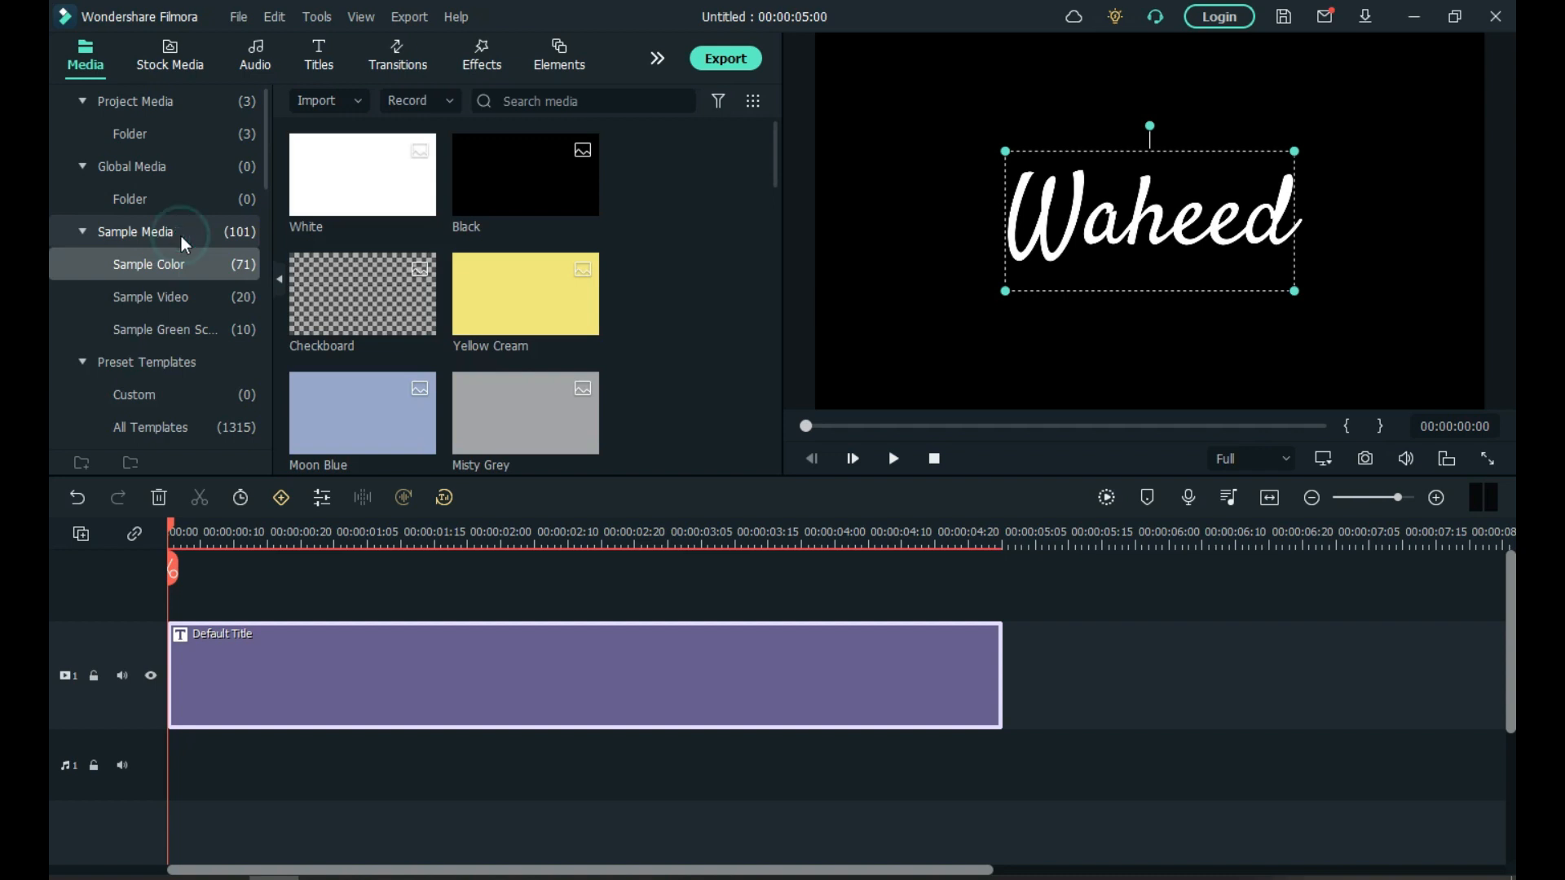
{"action": "left_click", "coordinate": [182, 235]}
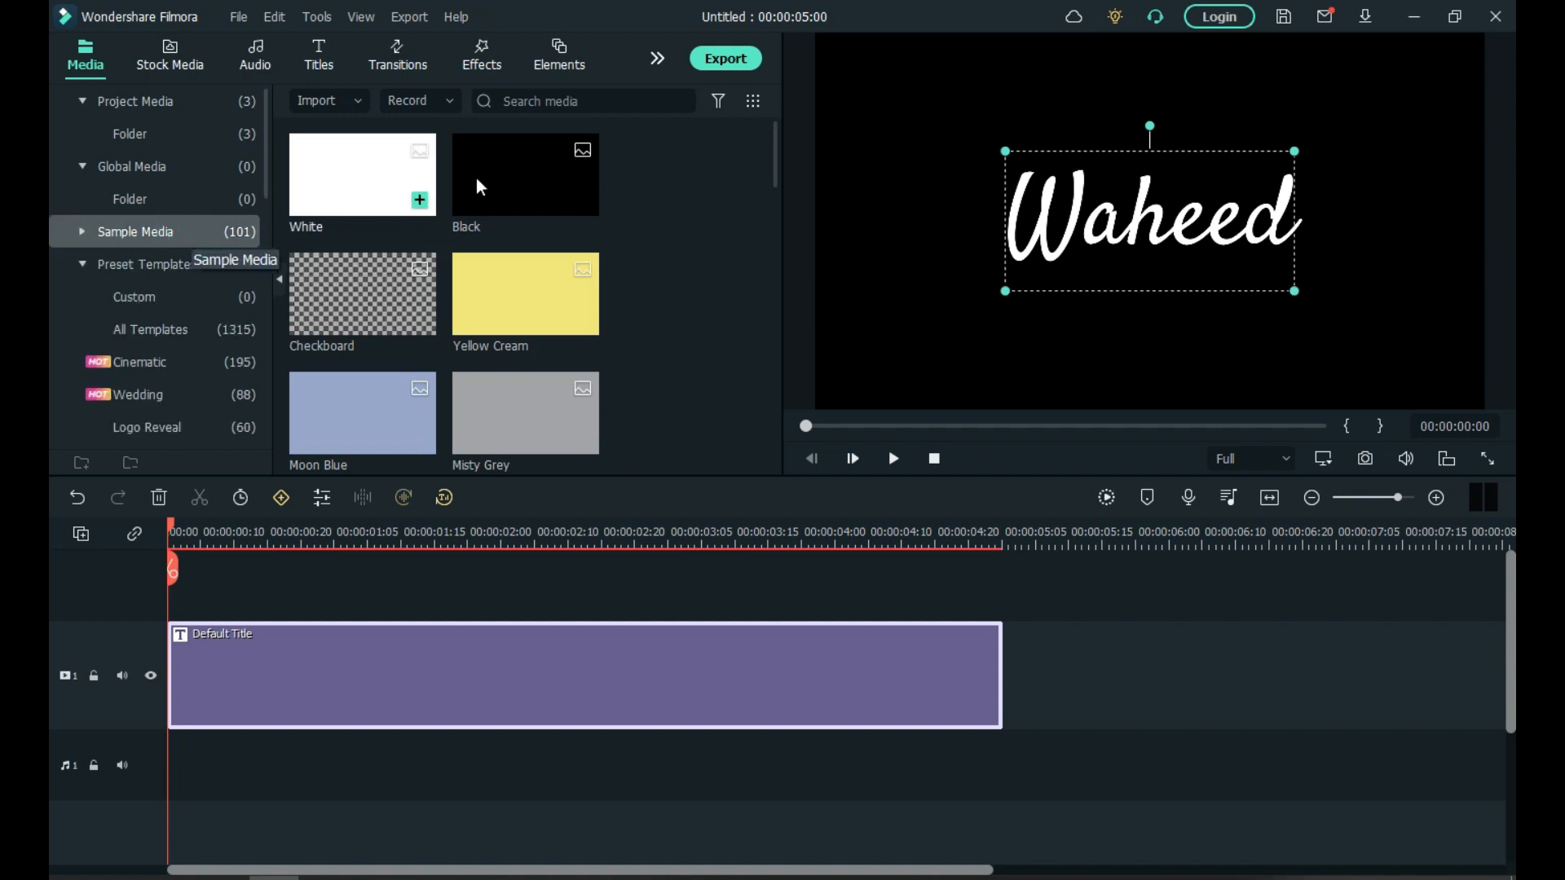
{"action": "left_click_drag", "start_coordinate": [507, 170], "coordinate": [159, 571]}
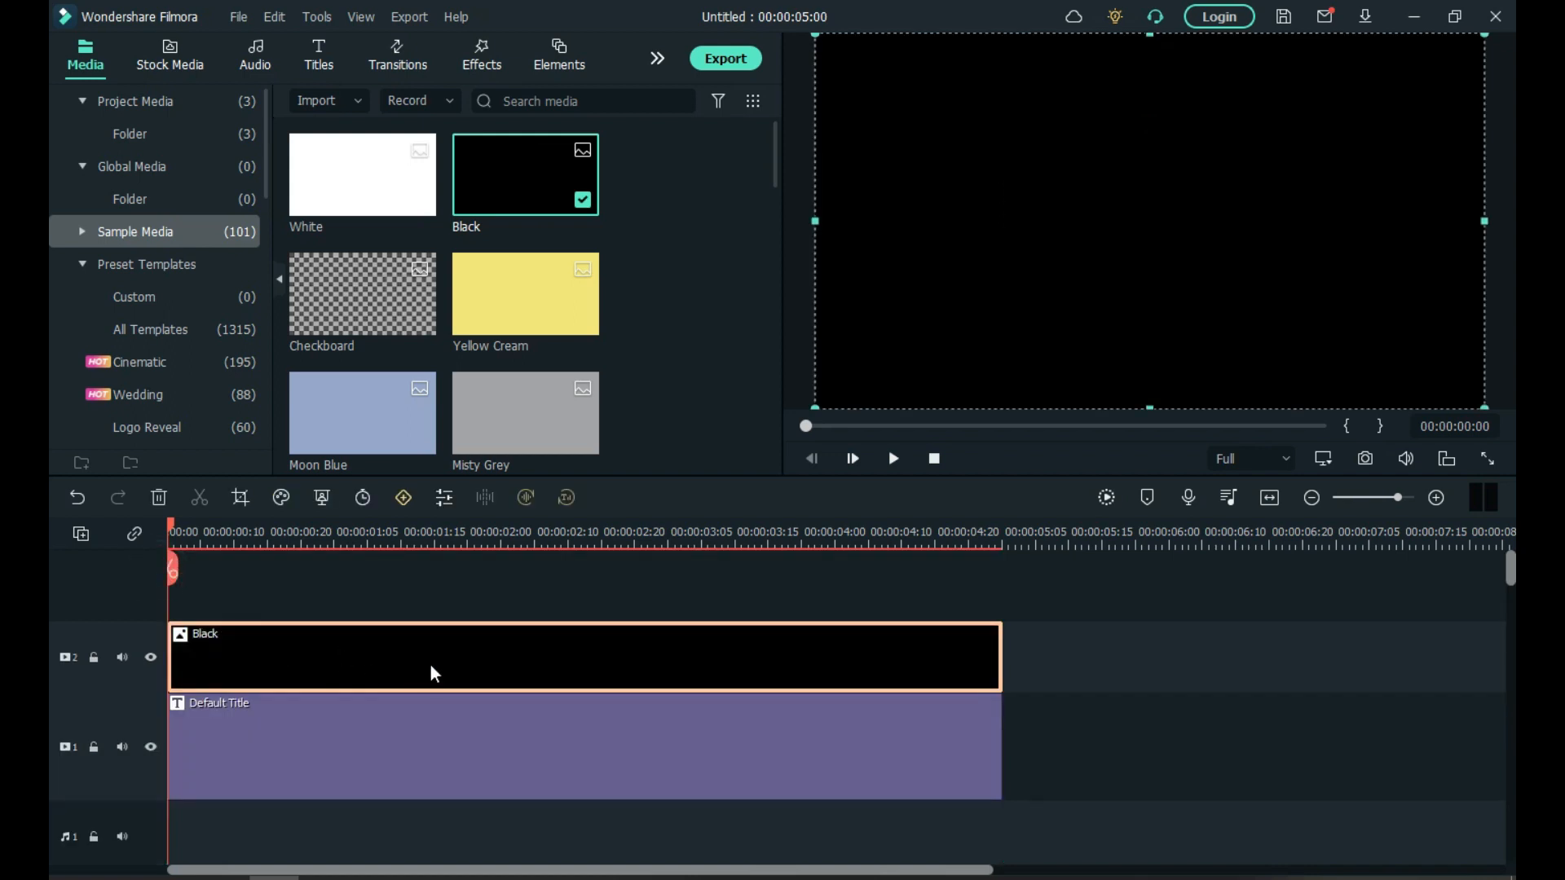
{"action": "key", "text": "Delete"}
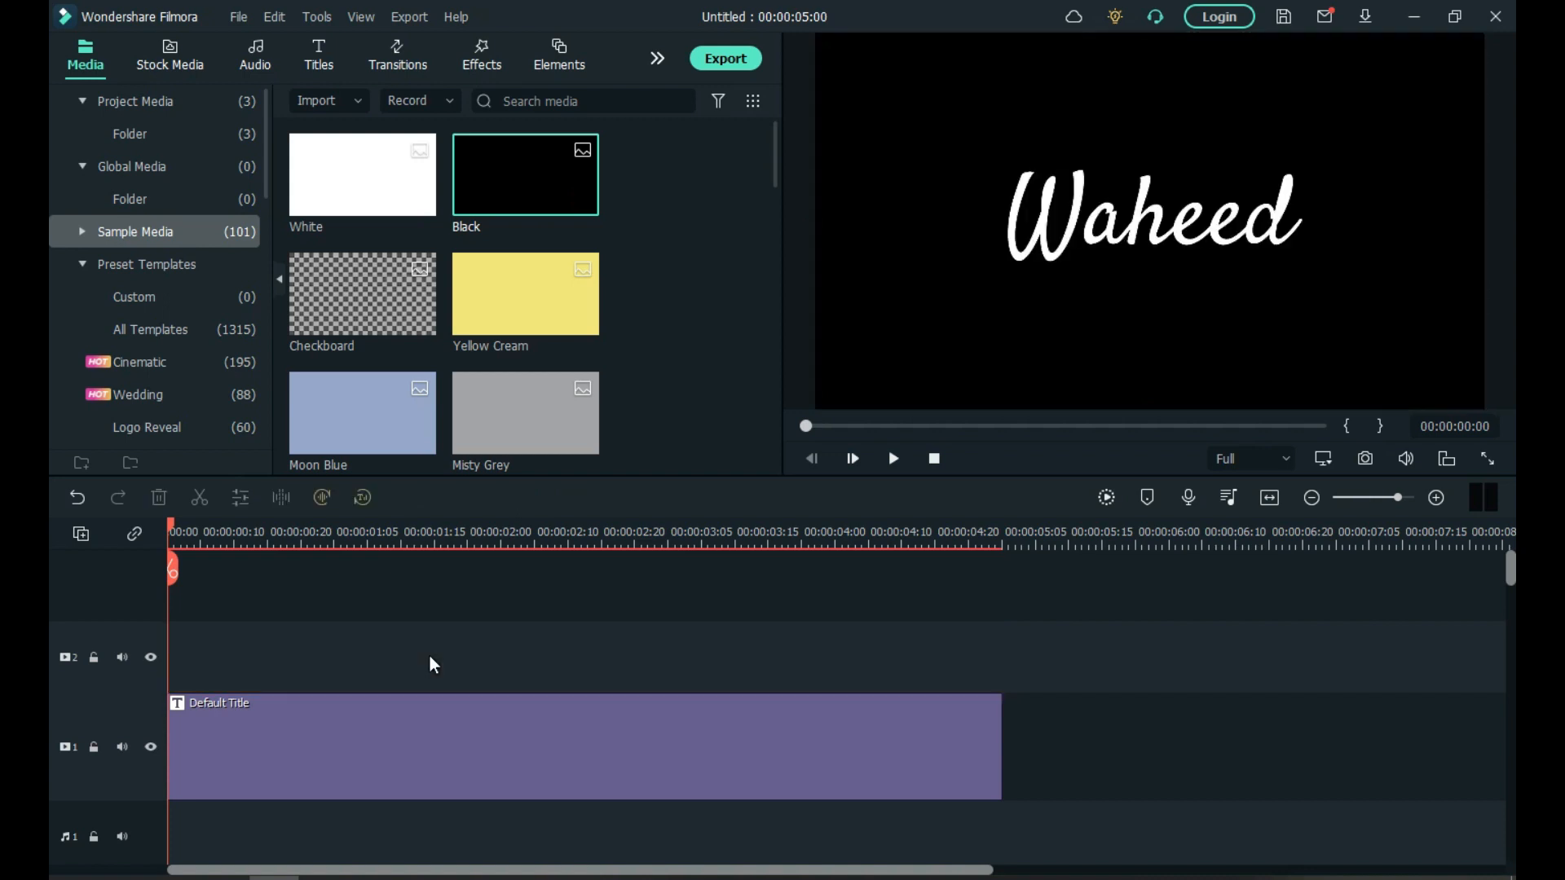
{"action": "left_click_drag", "start_coordinate": [330, 765], "coordinate": [313, 657]}
{"action": "left_click_drag", "start_coordinate": [531, 168], "coordinate": [704, 714]}
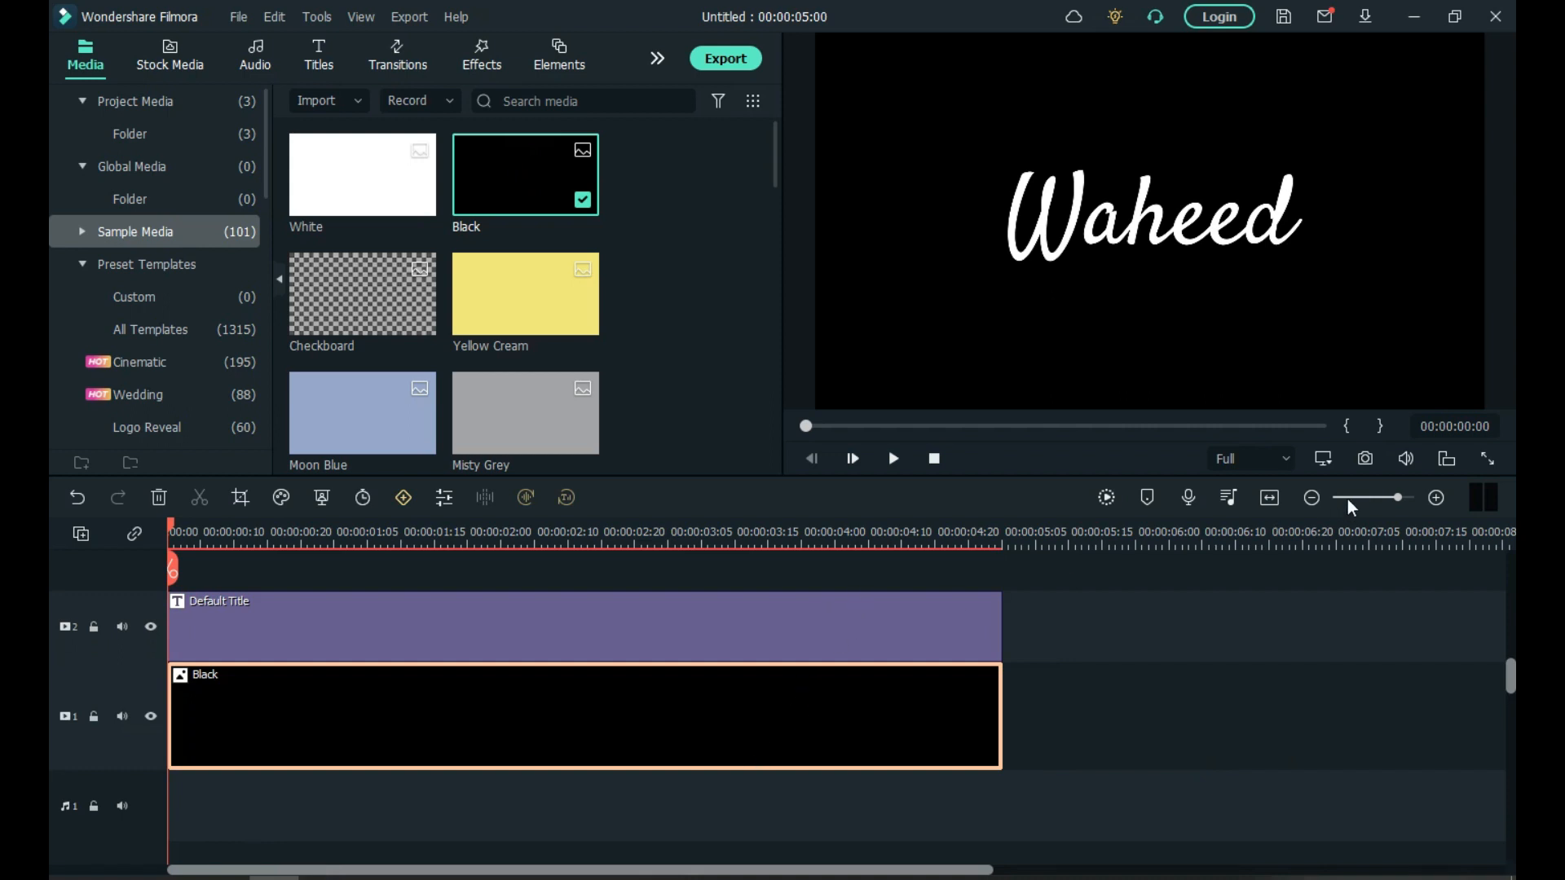
Take a snapshot of the title frame as project media, and delete both clips from the timeline.
{"action": "left_click", "coordinate": [1365, 458]}
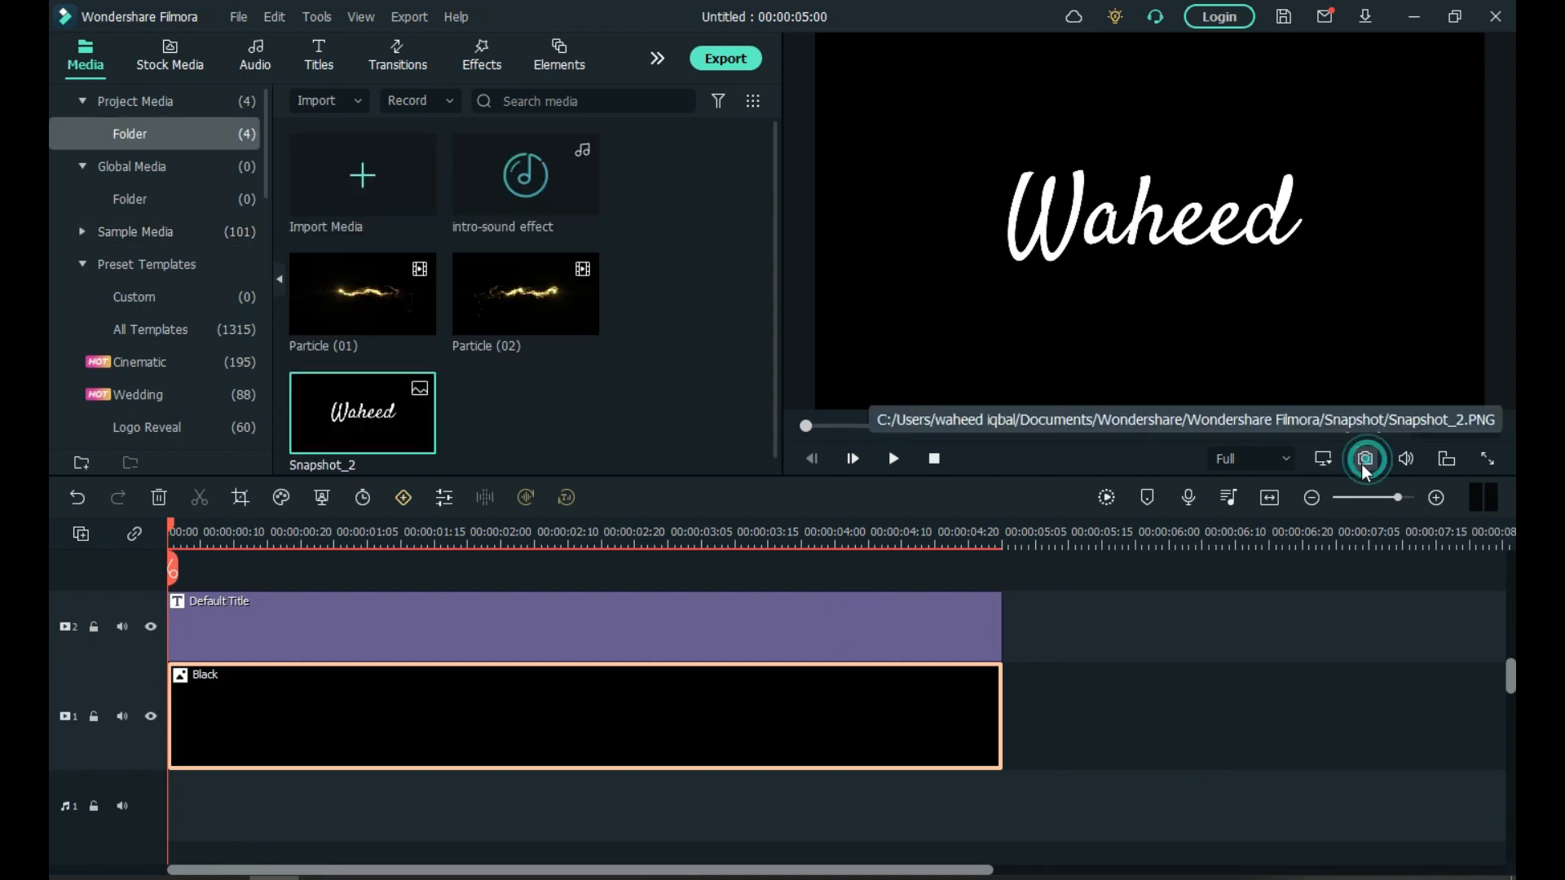
{"action": "key", "text": "ctrl+a"}
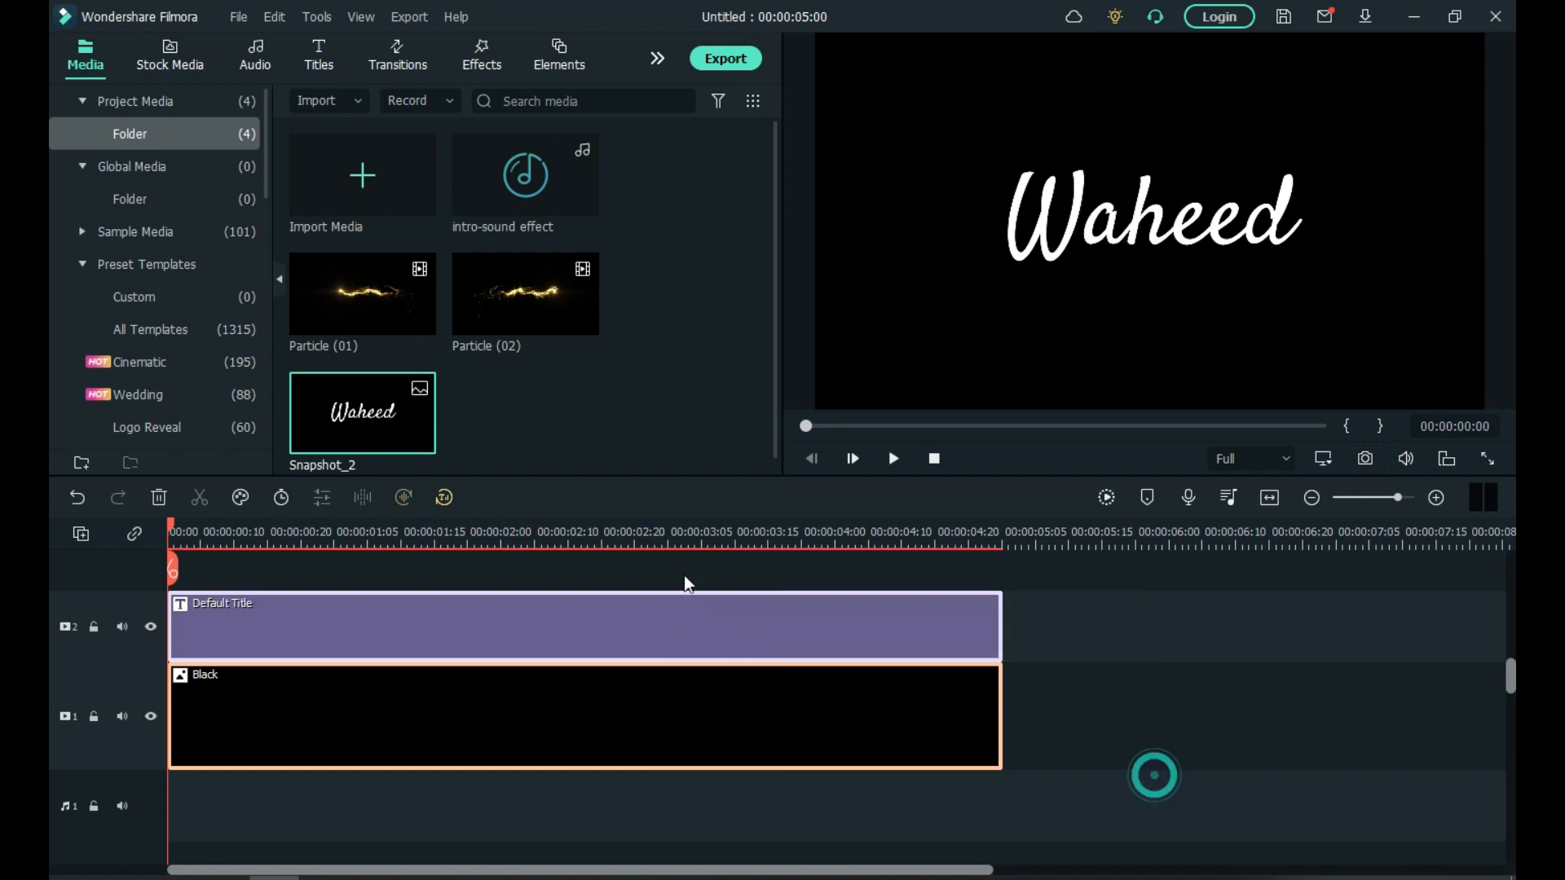
{"action": "key", "text": "Delete"}
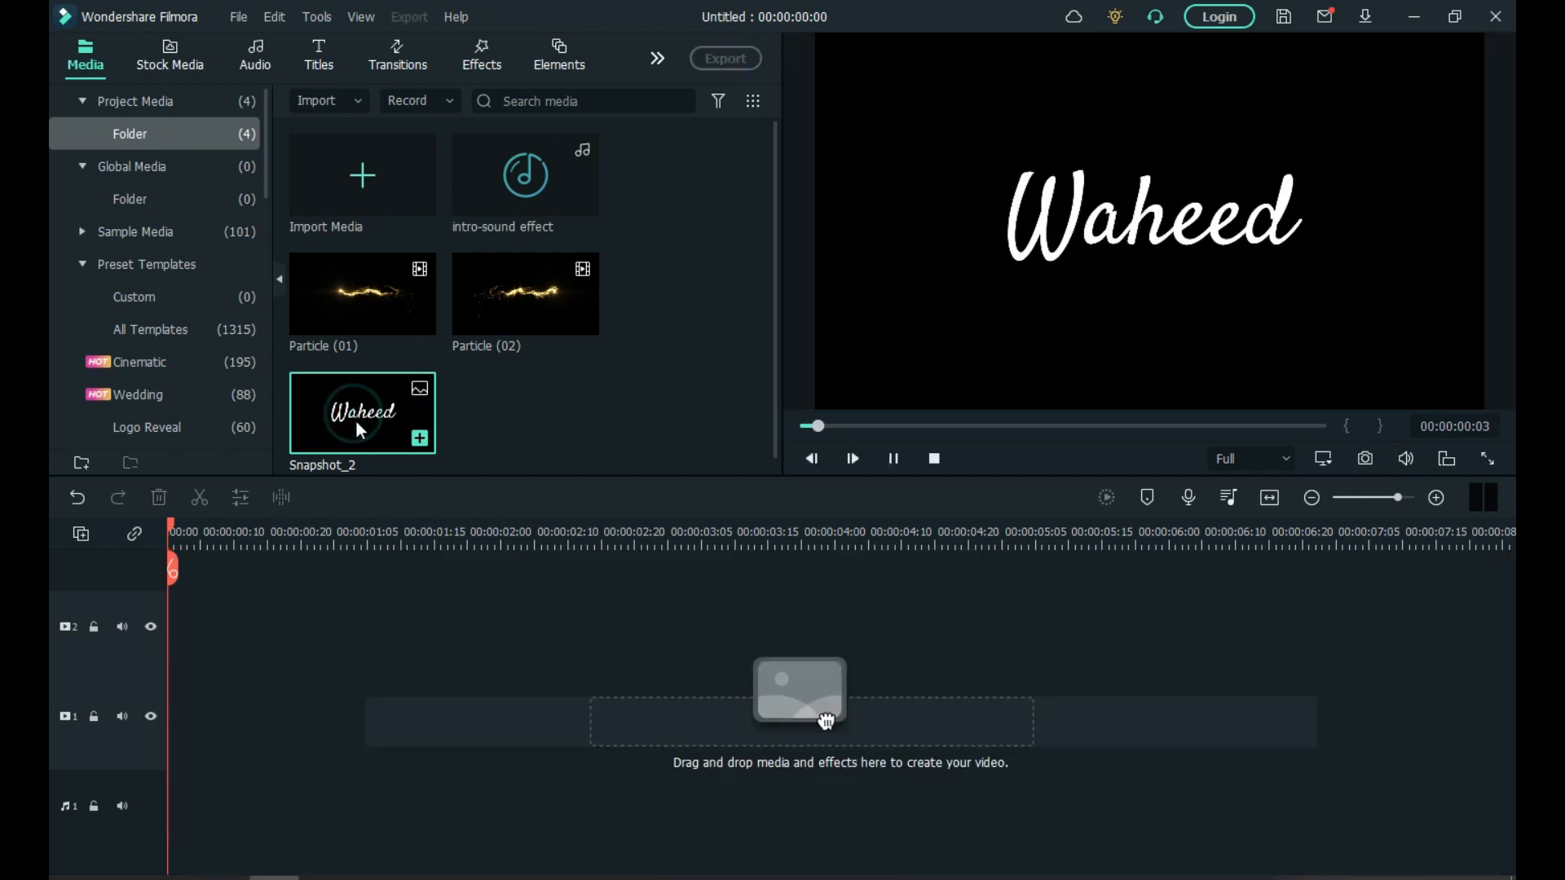
Place Particle (01) on video track 1 and the title snapshot above it on track 2, extended to the particle clip's 12-second length.
{"action": "left_click", "coordinate": [376, 316]}
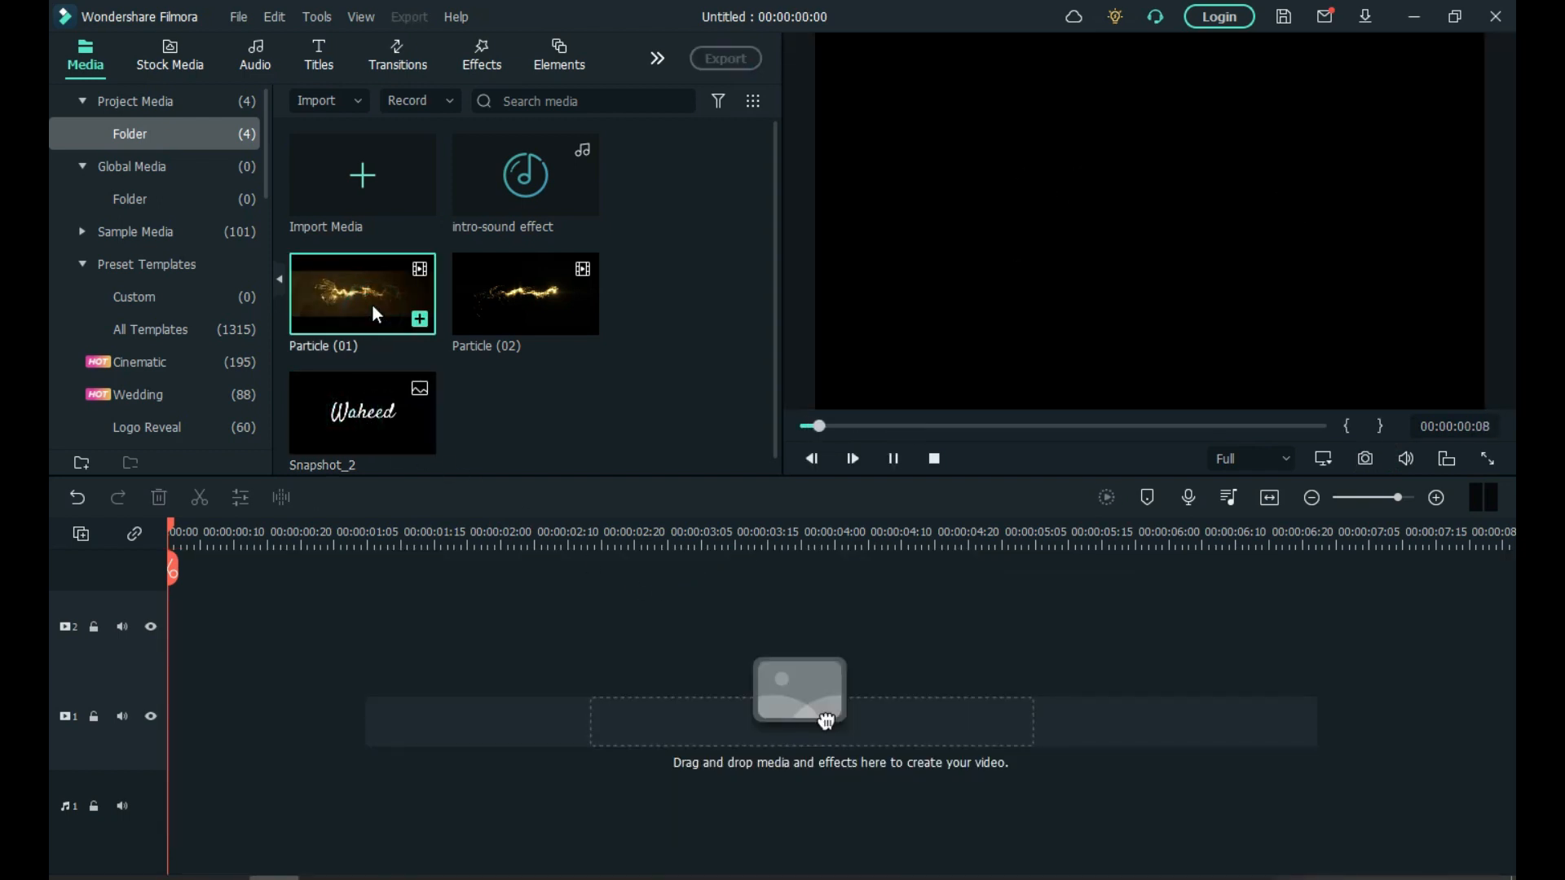
{"action": "left_click_drag", "start_coordinate": [384, 307], "coordinate": [169, 699]}
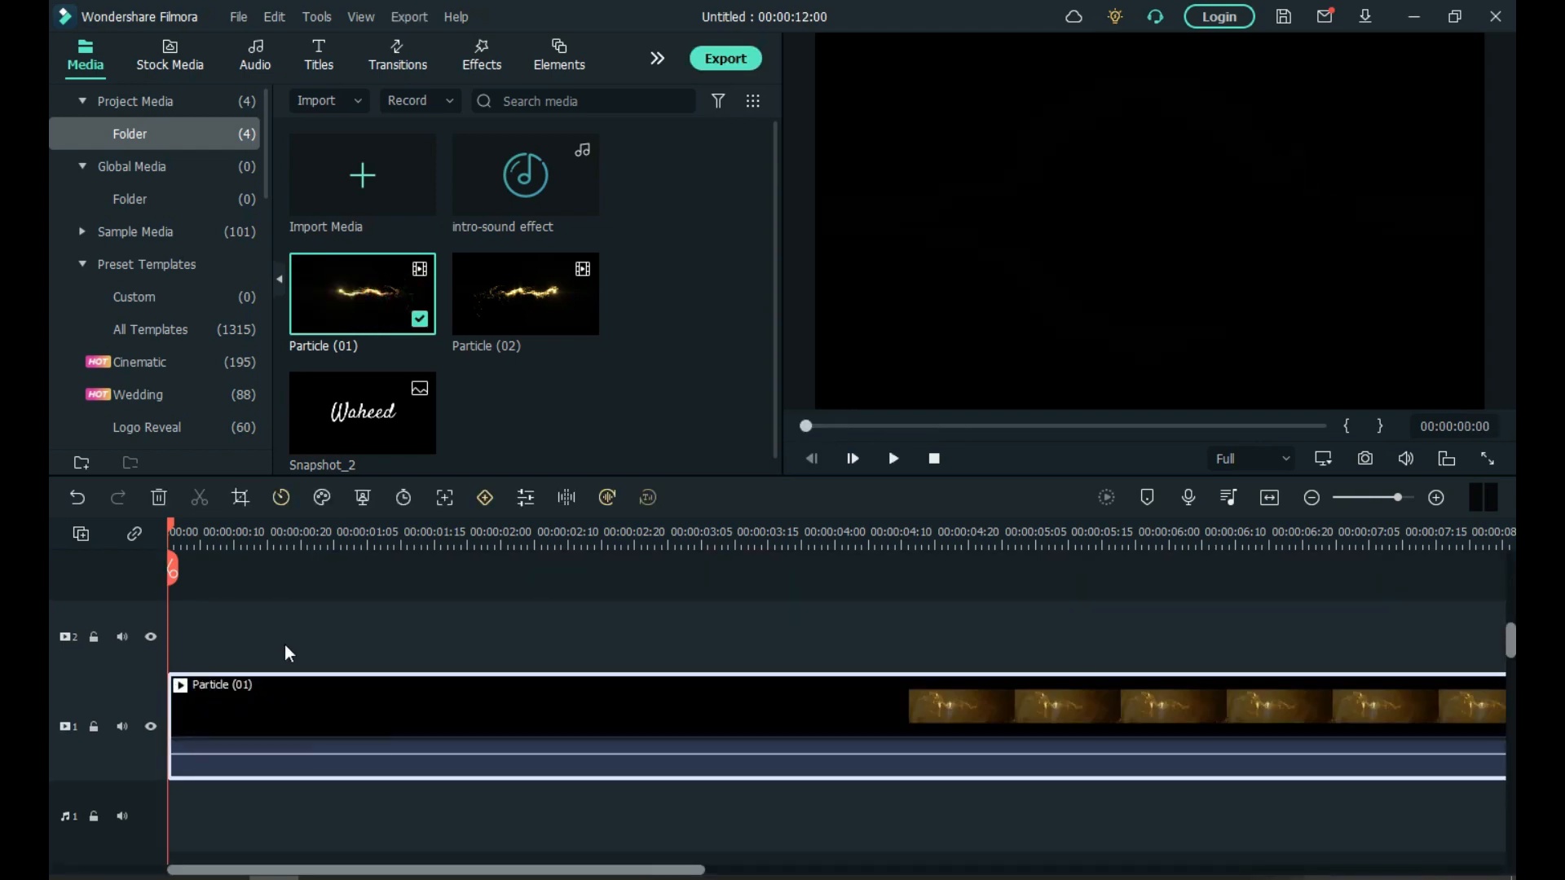
{"action": "left_click_drag", "start_coordinate": [777, 542], "coordinate": [621, 544]}
{"action": "left_click_drag", "start_coordinate": [404, 424], "coordinate": [738, 703]}
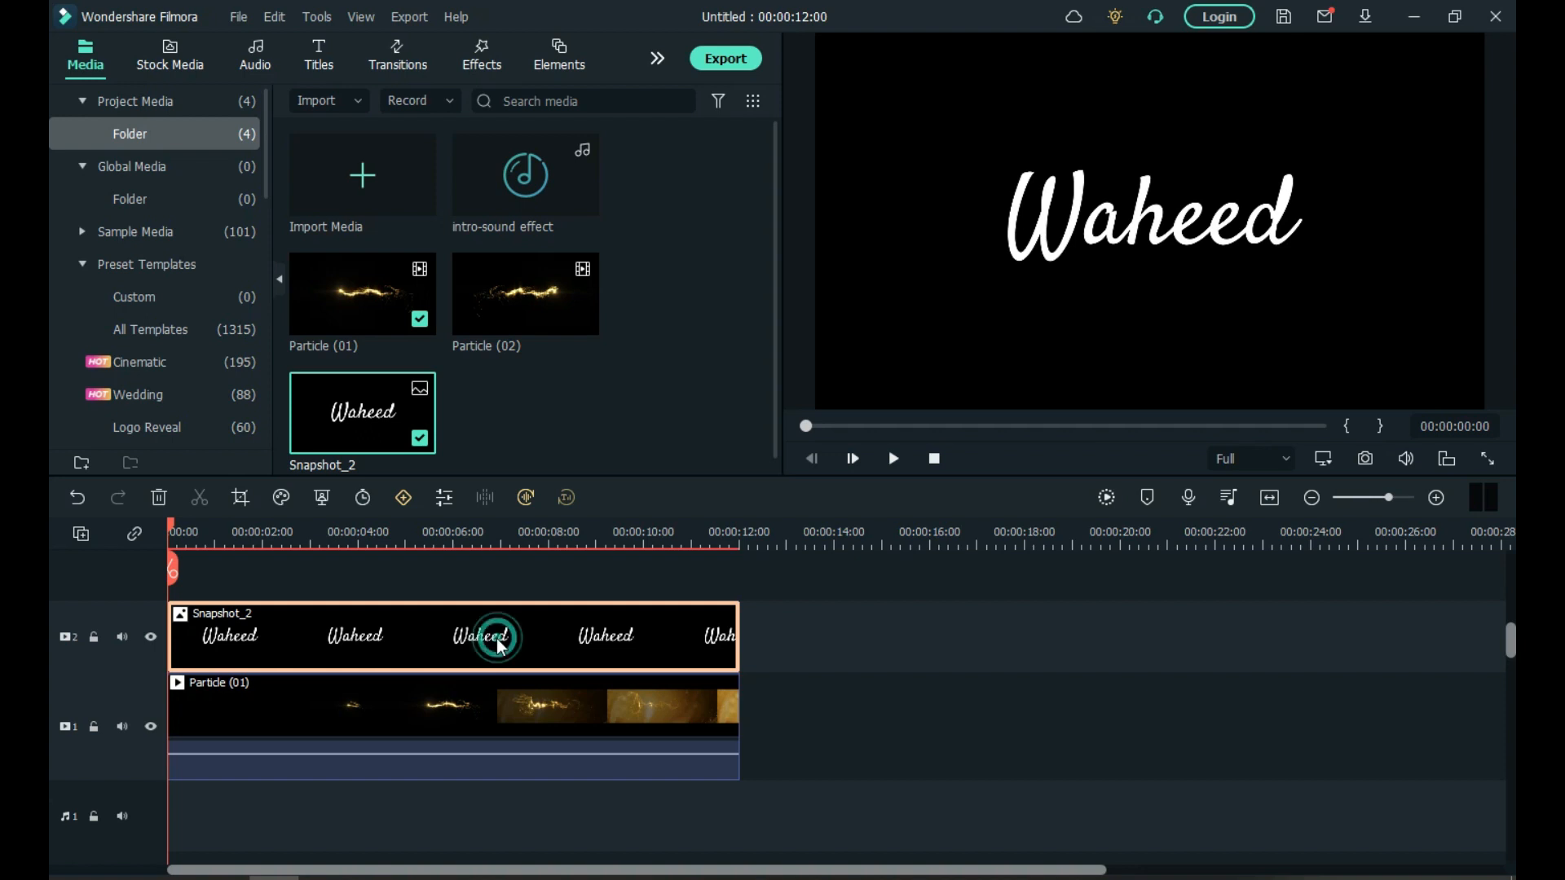
Set the title snapshot clip's blending mode to Overlay, play the result and accept the setting.
{"action": "double_click", "coordinate": [485, 637]}
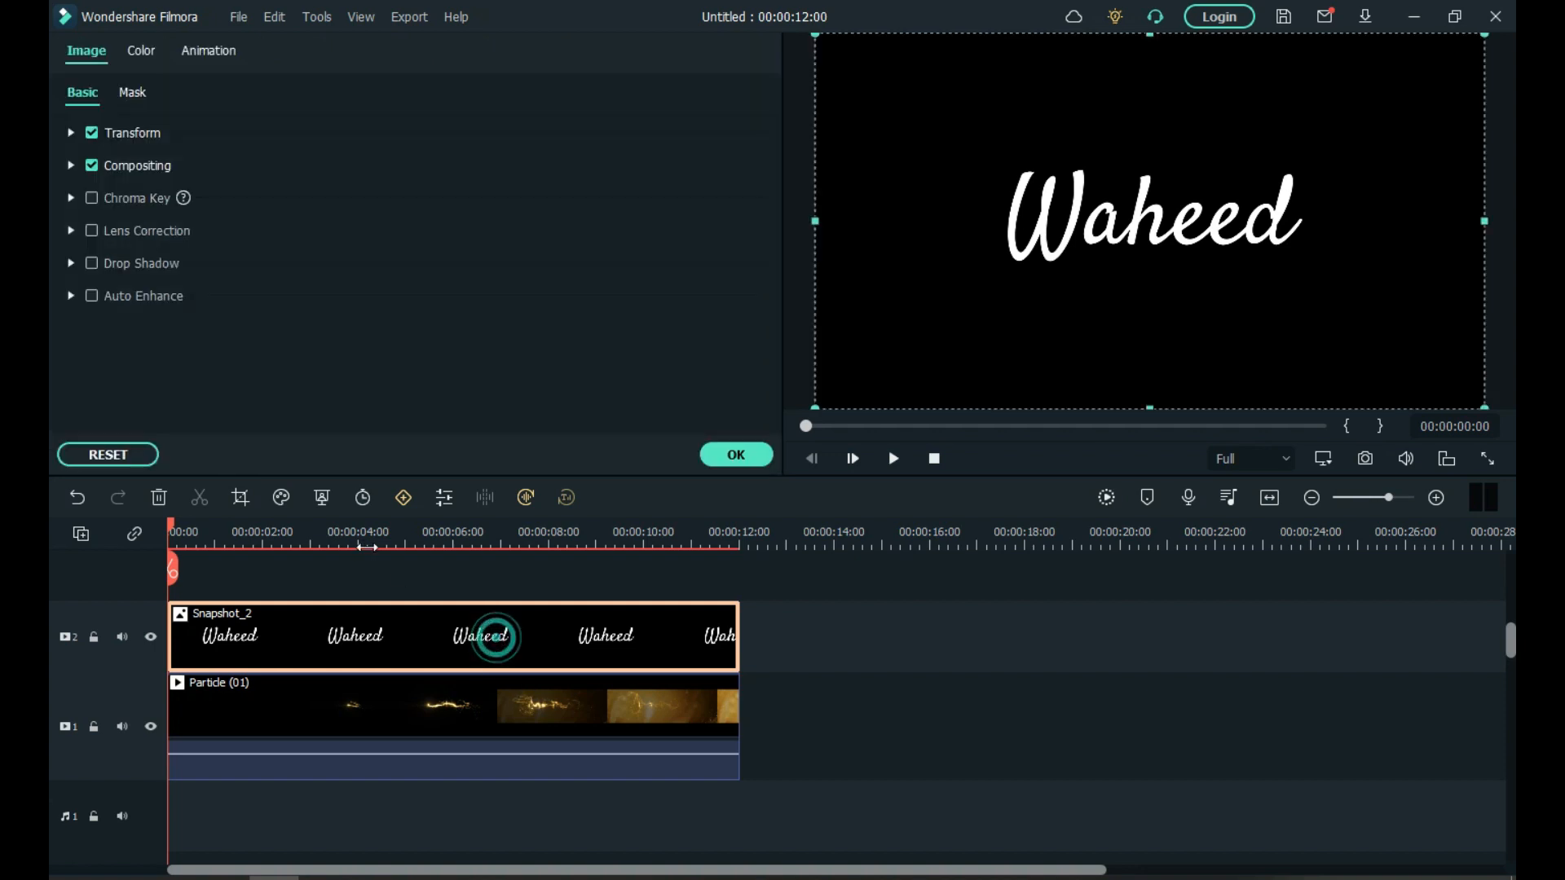
{"action": "left_click", "coordinate": [72, 165]}
{"action": "left_click", "coordinate": [411, 232]}
{"action": "scroll", "coordinate": [381, 445], "scroll_direction": "down", "scroll_amount": 3}
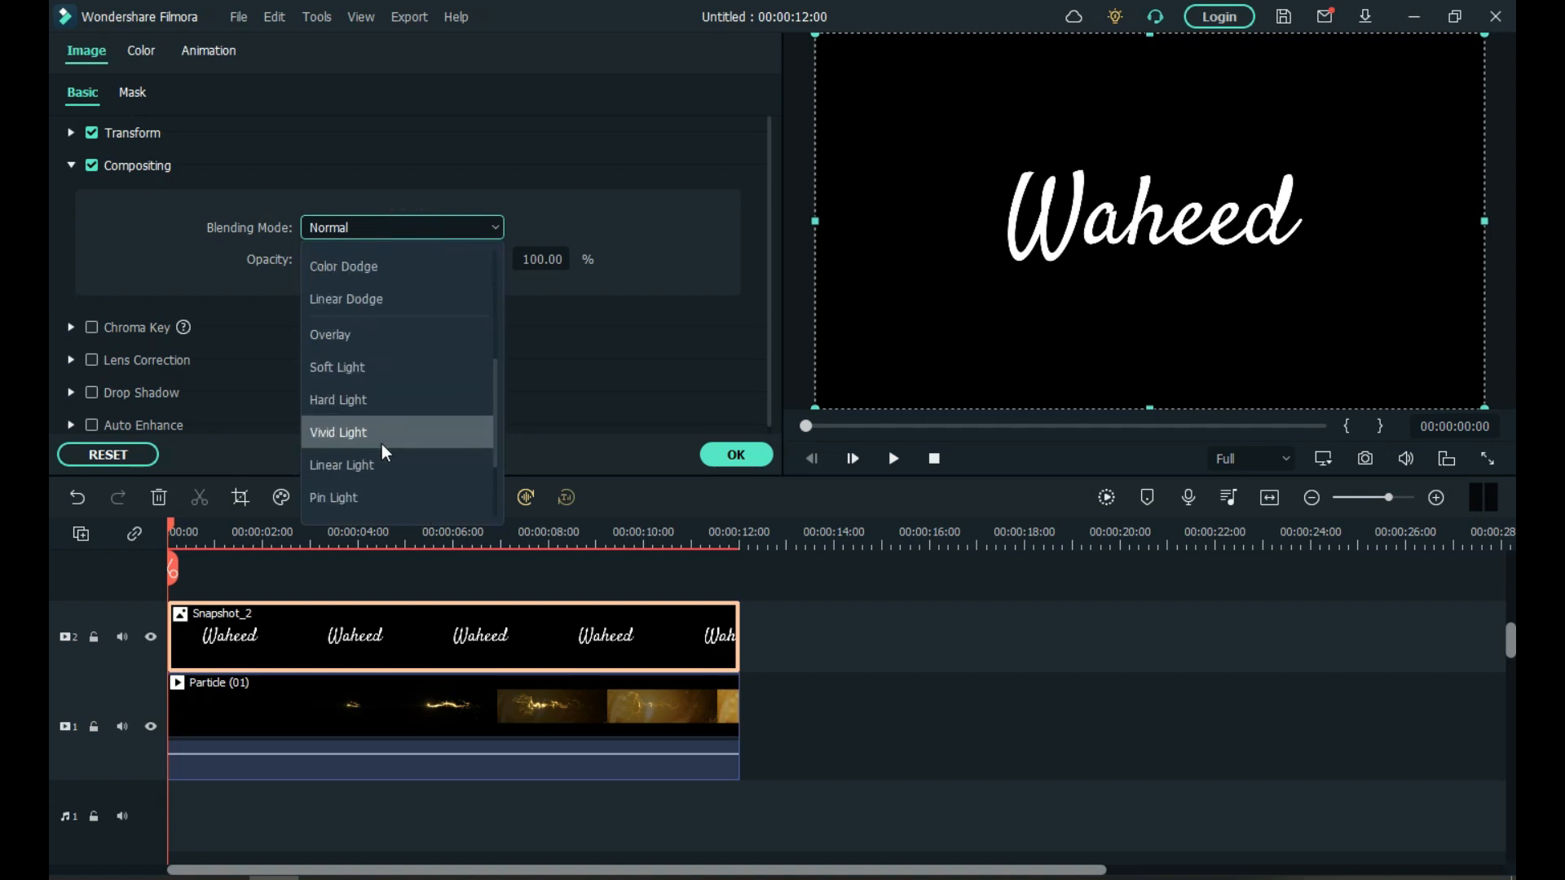
{"action": "left_click", "coordinate": [366, 341]}
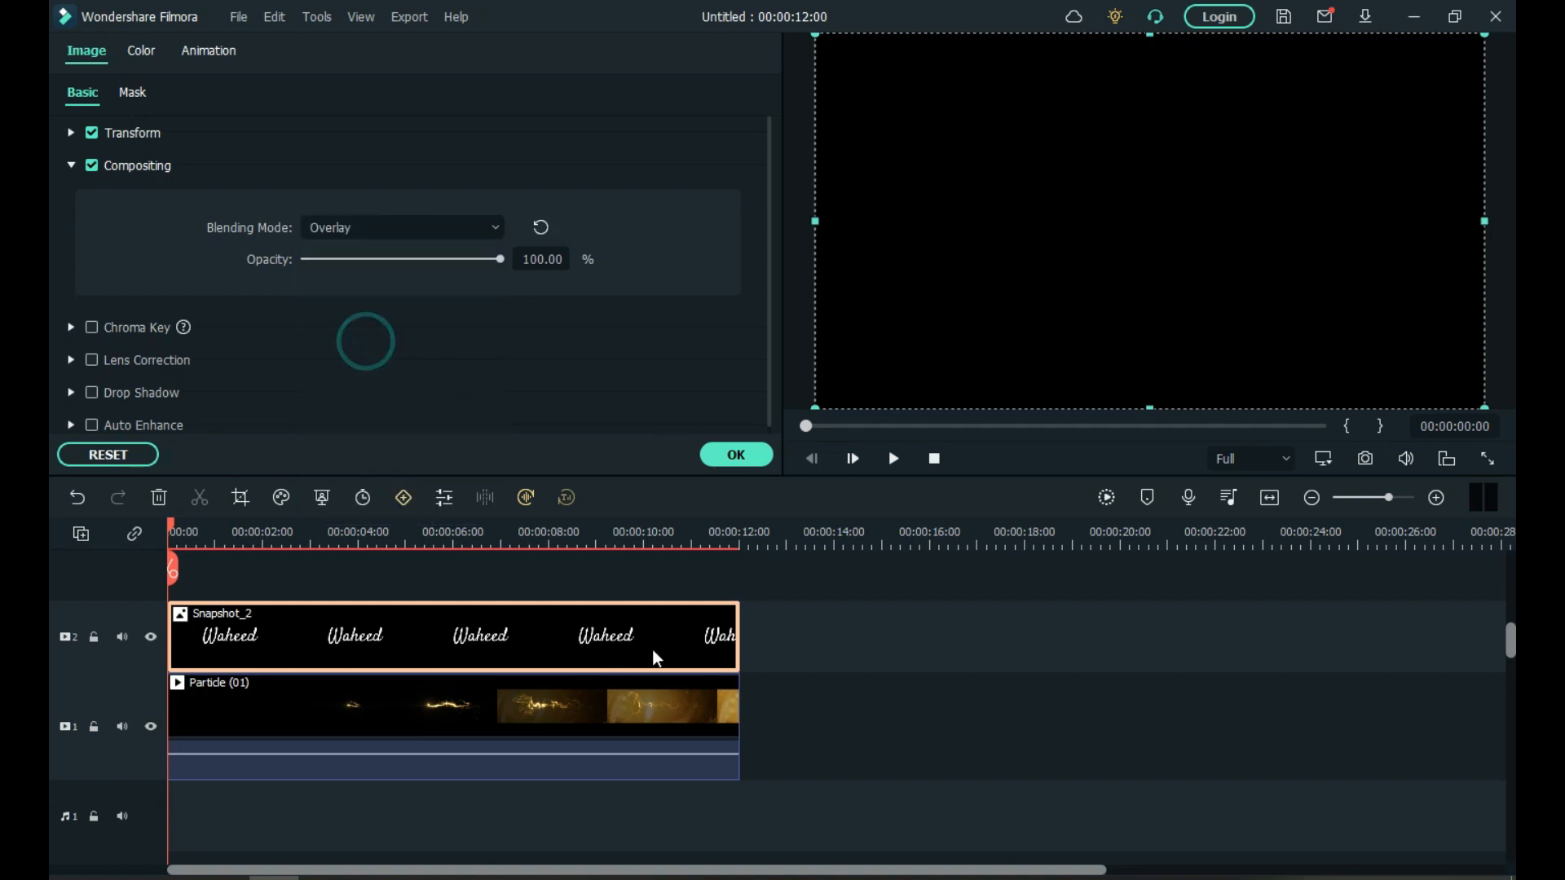
{"action": "left_click", "coordinate": [893, 459]}
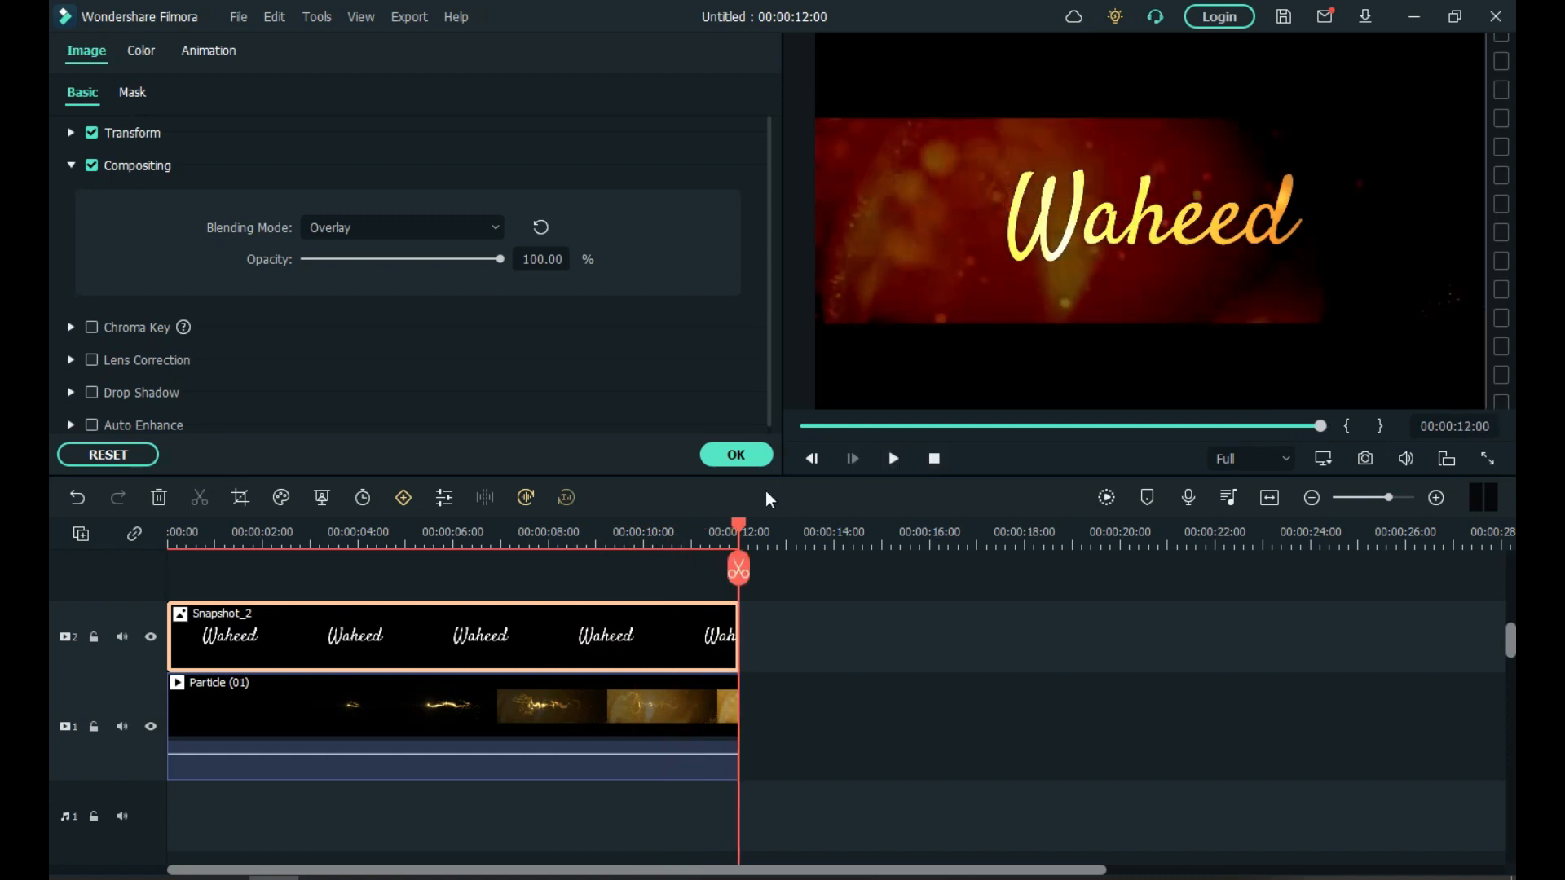
{"action": "left_click", "coordinate": [736, 454]}
Add Particle (02) to the start of video track 3 and set its blending mode to Difference.
{"action": "left_click_drag", "start_coordinate": [534, 320], "coordinate": [227, 619]}
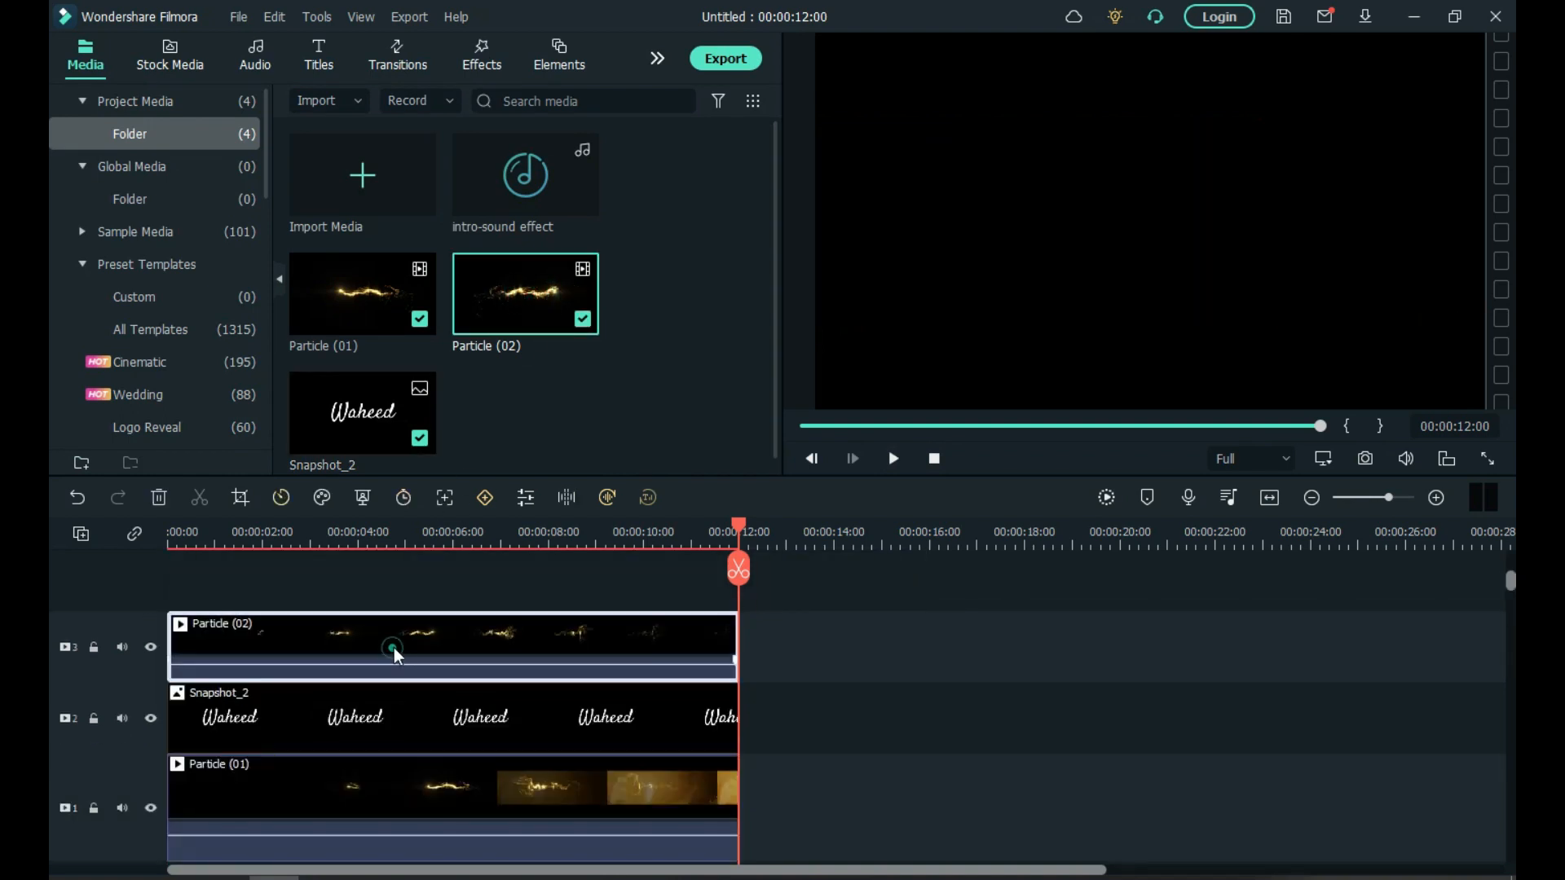
{"action": "double_click", "coordinate": [394, 657]}
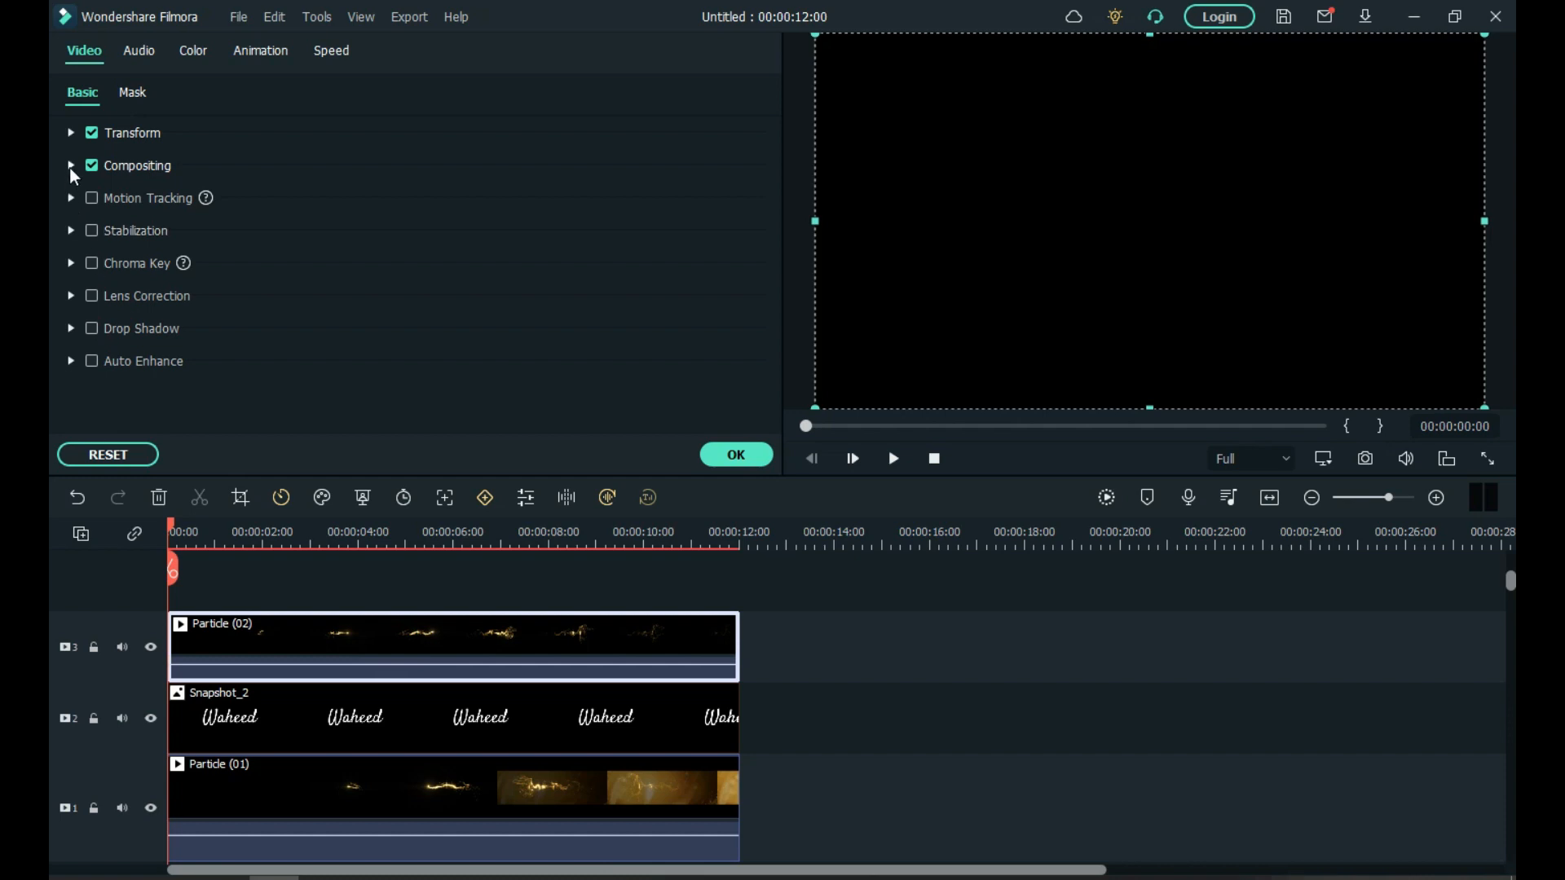
{"action": "left_click", "coordinate": [70, 166]}
{"action": "left_click", "coordinate": [384, 226]}
{"action": "scroll", "coordinate": [441, 399], "scroll_direction": "down", "scroll_amount": 4}
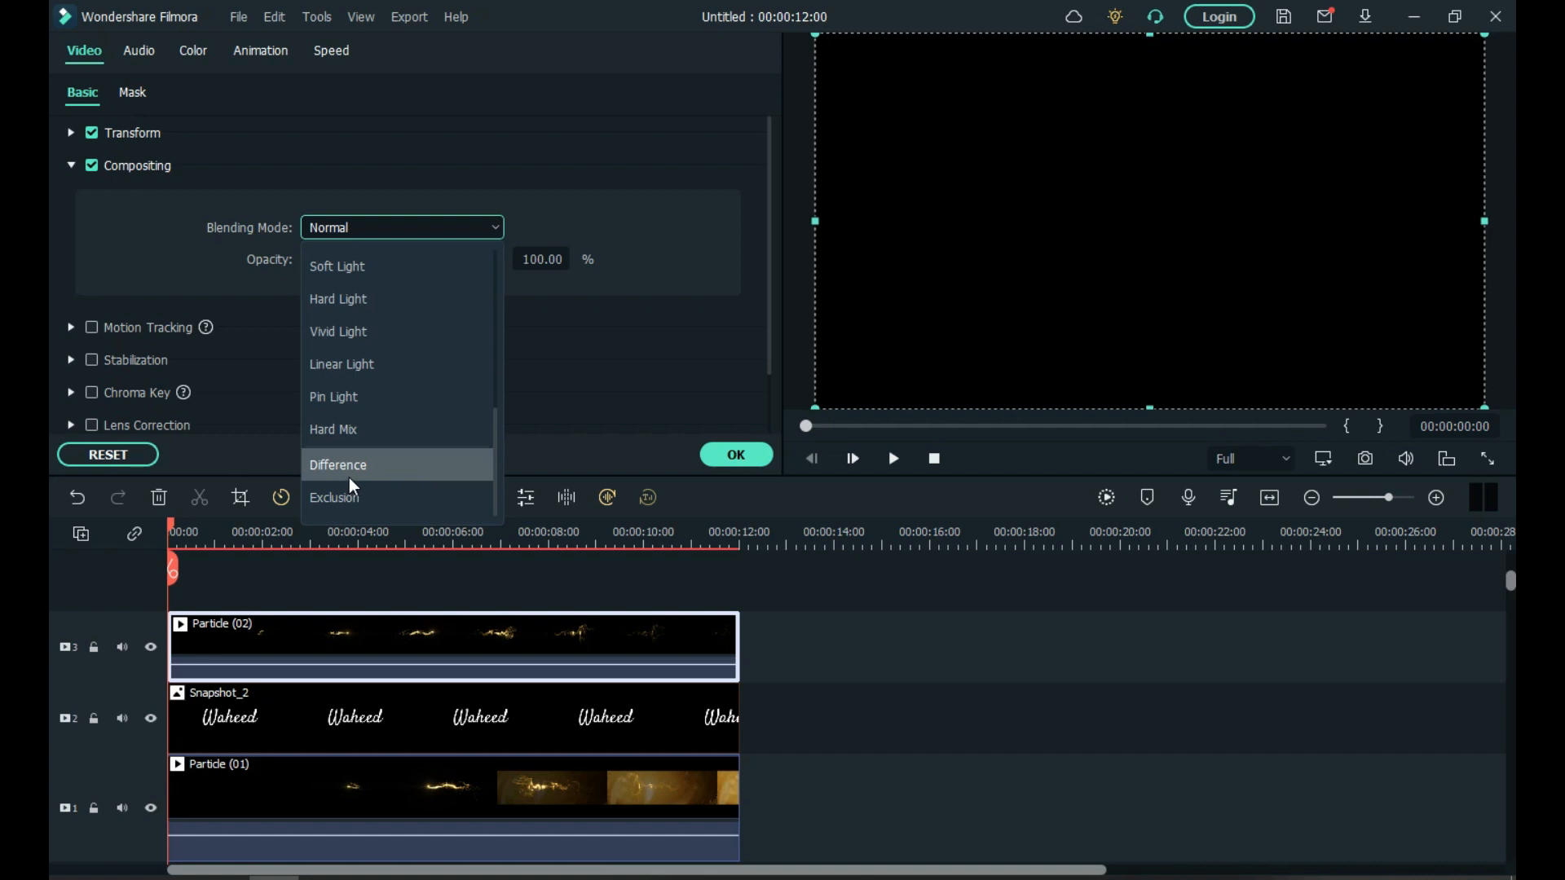
{"action": "left_click", "coordinate": [346, 462]}
{"action": "left_click", "coordinate": [734, 454]}
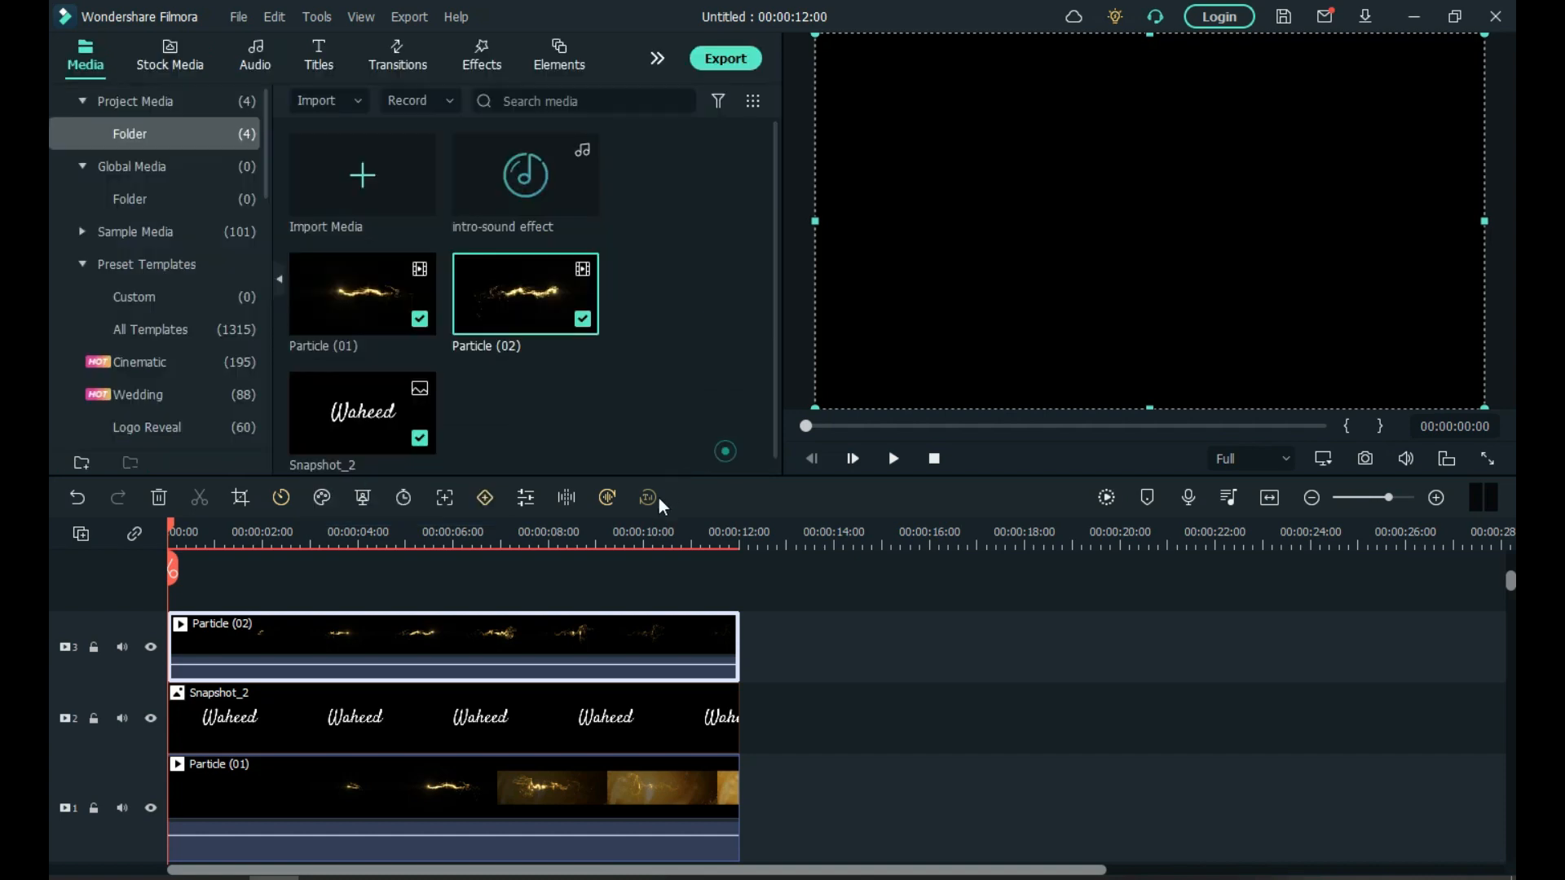
Play the blended composition through and add the intro-sound effect at the start of audio track 1.
{"action": "left_click", "coordinate": [893, 459]}
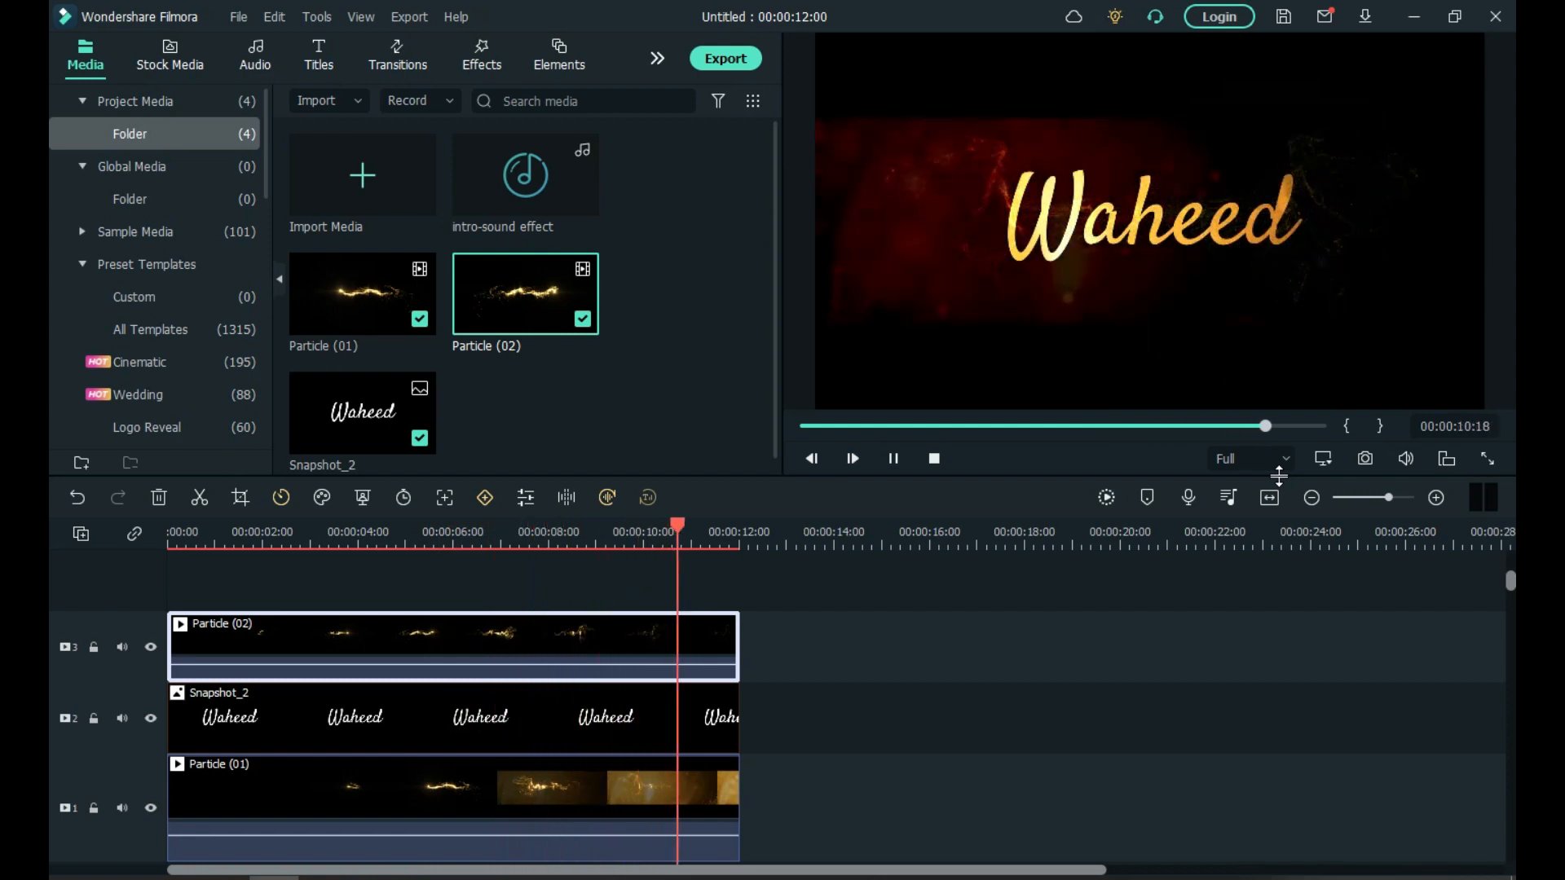
{"action": "left_click", "coordinate": [705, 312]}
{"action": "scroll", "coordinate": [732, 446], "scroll_direction": "down", "scroll_amount": 1}
{"action": "left_click", "coordinate": [554, 159]}
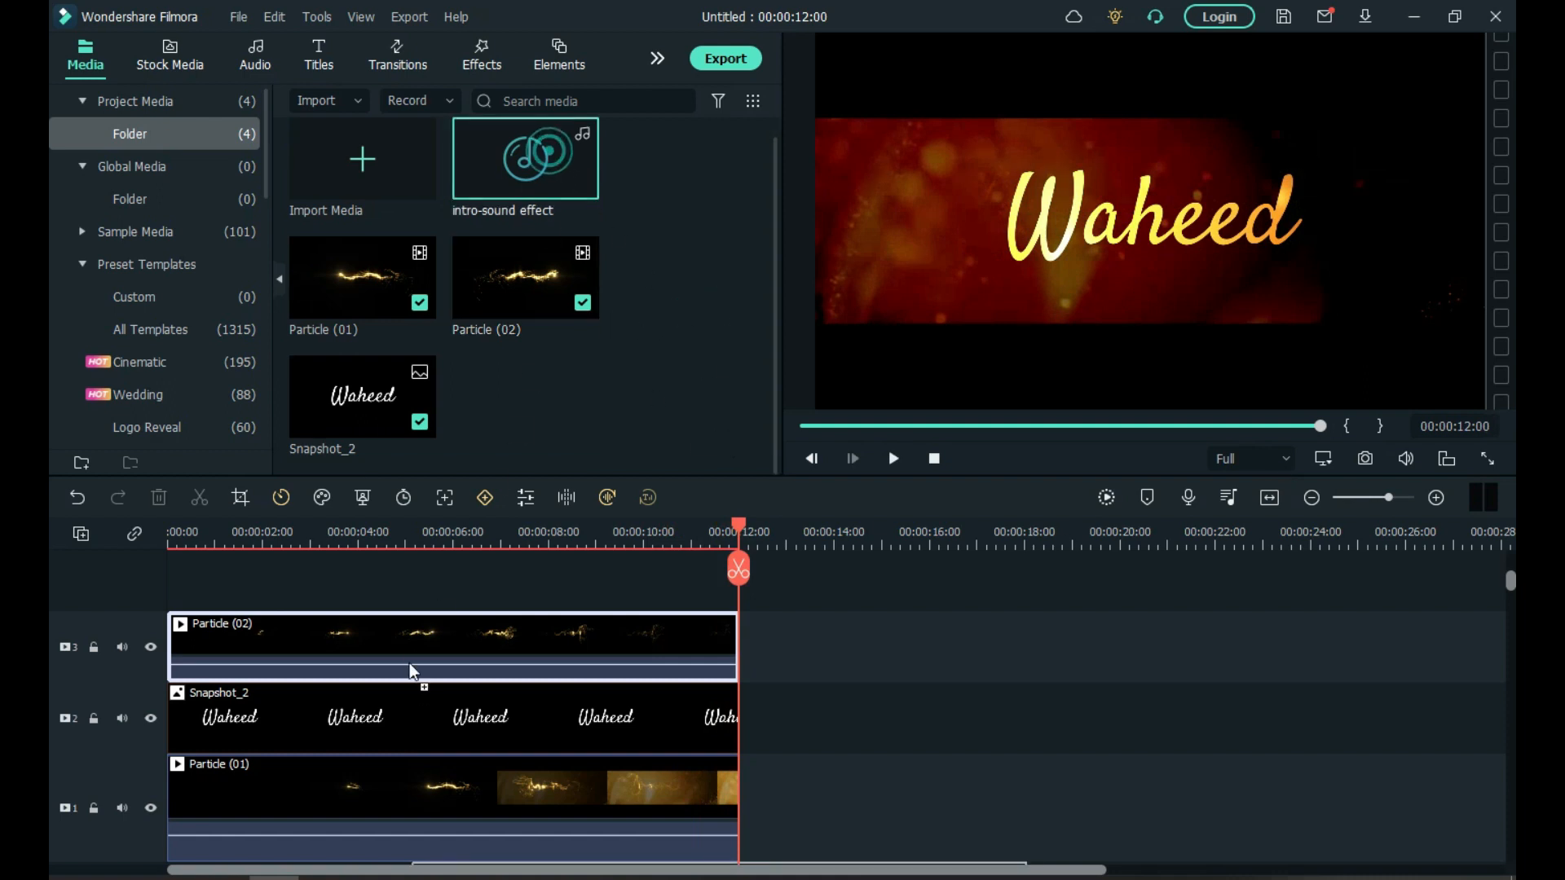
{"action": "scroll", "coordinate": [897, 710], "scroll_direction": "down", "scroll_amount": 3}
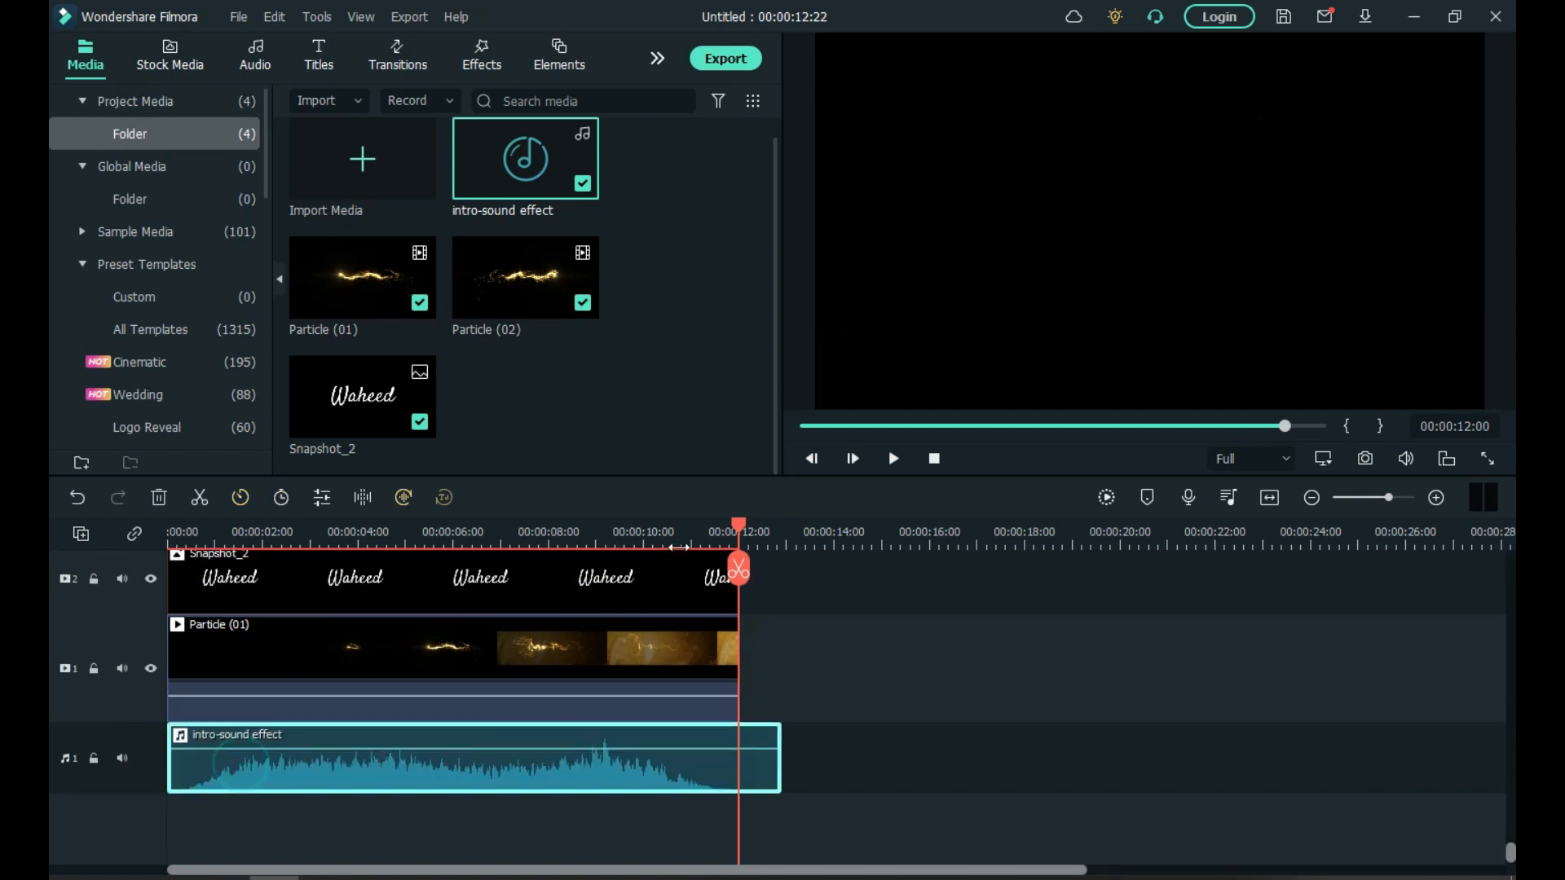
Trim the end of the intro-sound effect clip to match the 12-second video clips and play the intro from the beginning.
{"action": "left_click_drag", "start_coordinate": [738, 570], "coordinate": [740, 568]}
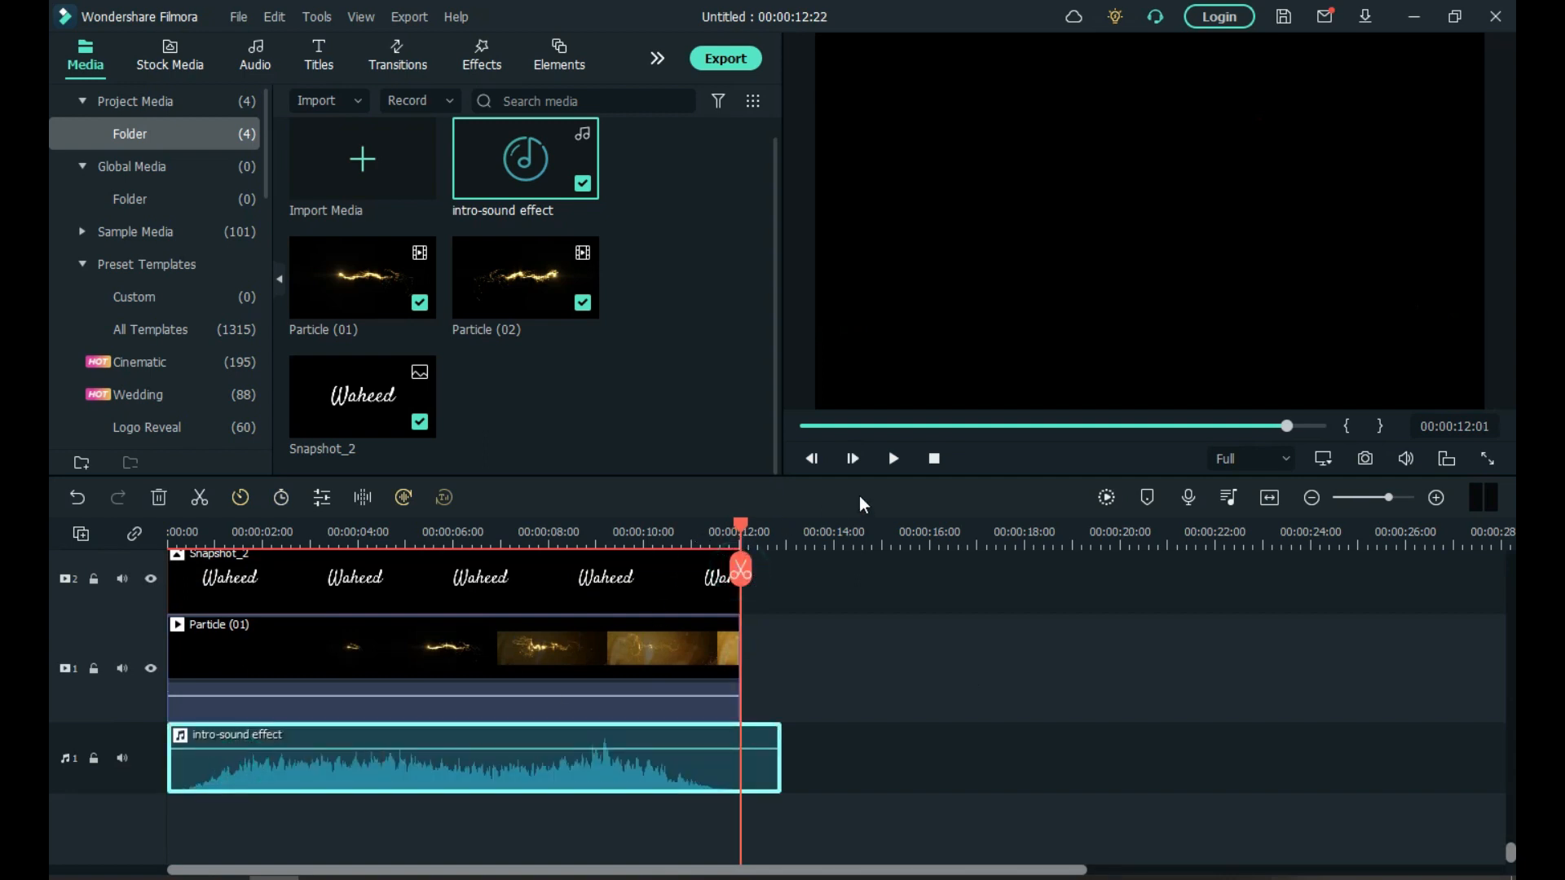
{"action": "left_click", "coordinate": [812, 458]}
{"action": "left_click", "coordinate": [812, 458]}
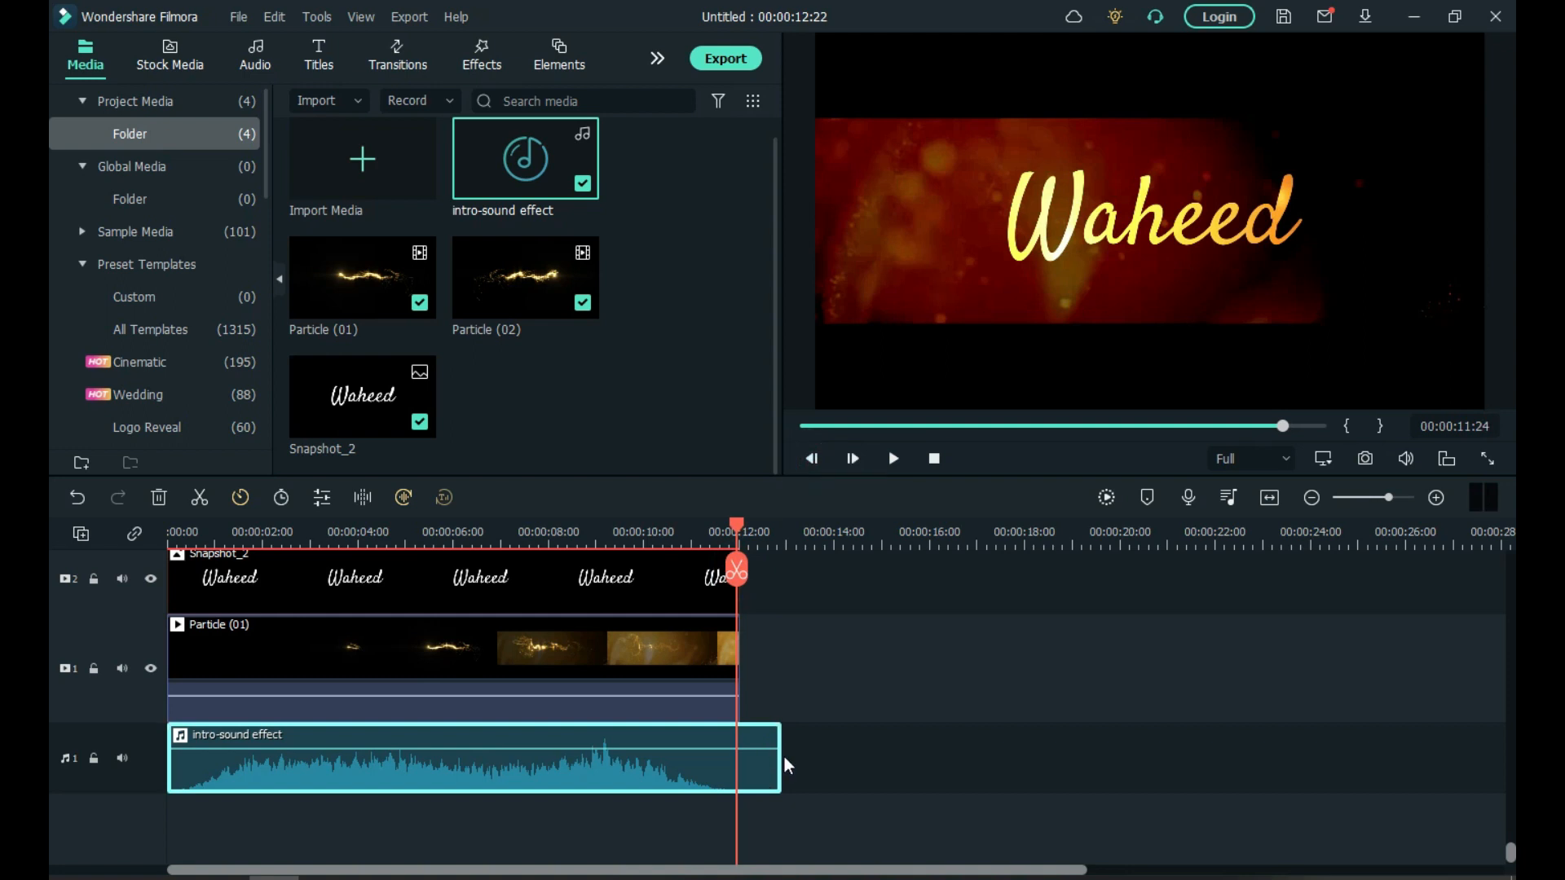
{"action": "left_click_drag", "start_coordinate": [780, 758], "coordinate": [737, 761]}
{"action": "left_click", "coordinate": [796, 711]}
{"action": "left_click", "coordinate": [726, 525]}
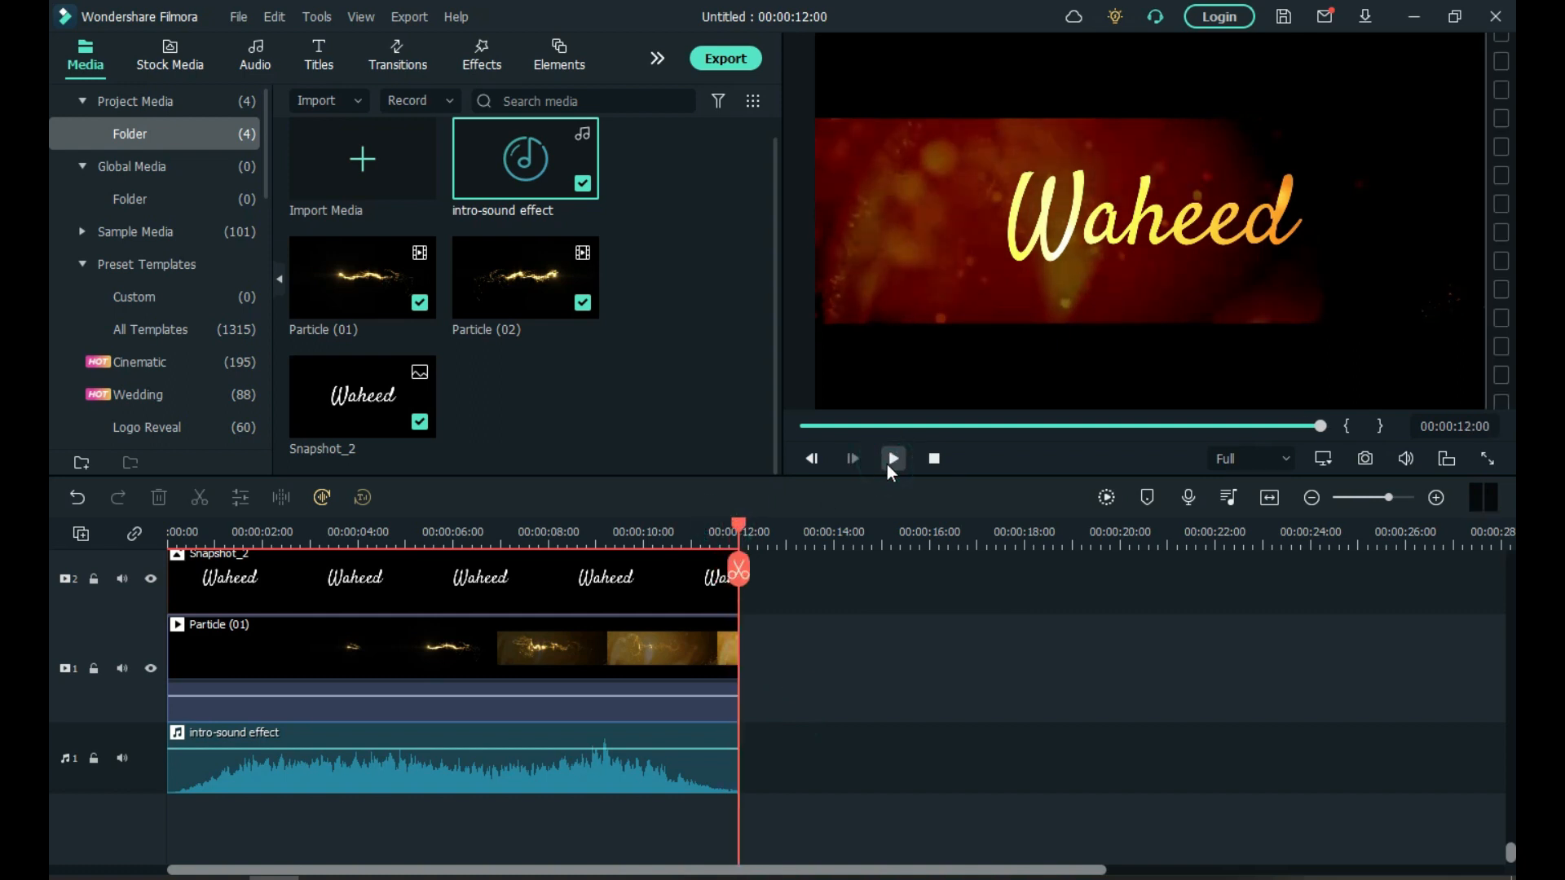
{"action": "left_click", "coordinate": [936, 462]}
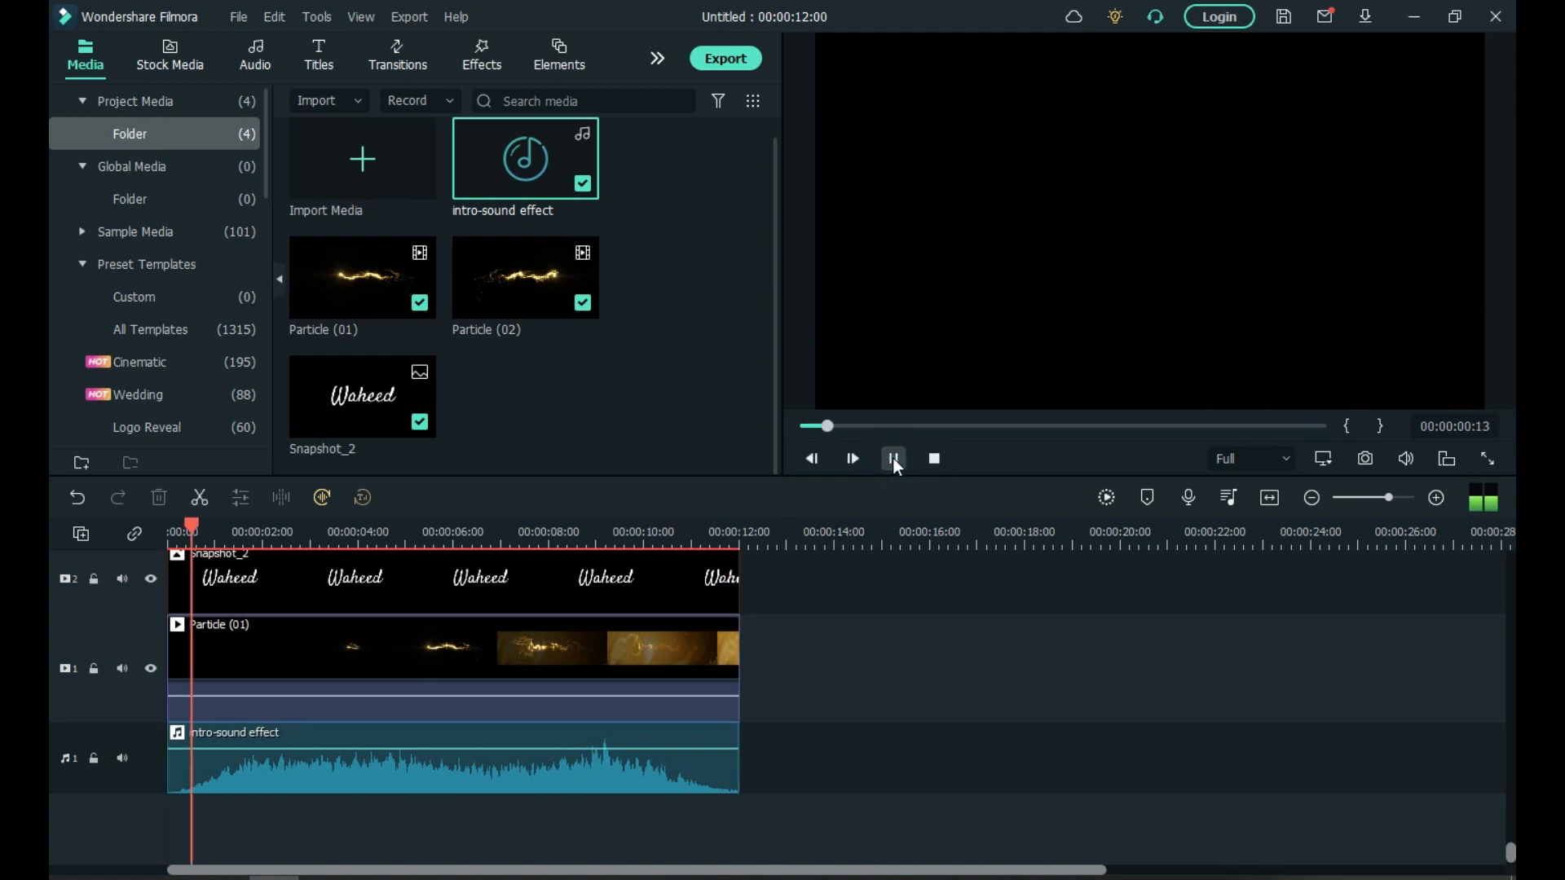